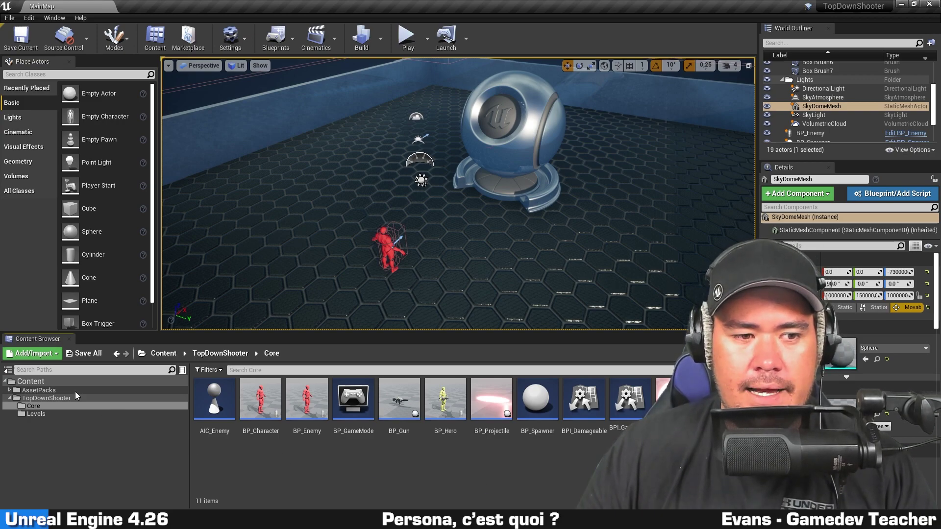
# - Expand AssetPacks, open AnimStarterPack and browse assets like Aim_Space_Ironsights and BS_CrouchWalk
pyautogui.doubleClick(43, 391)
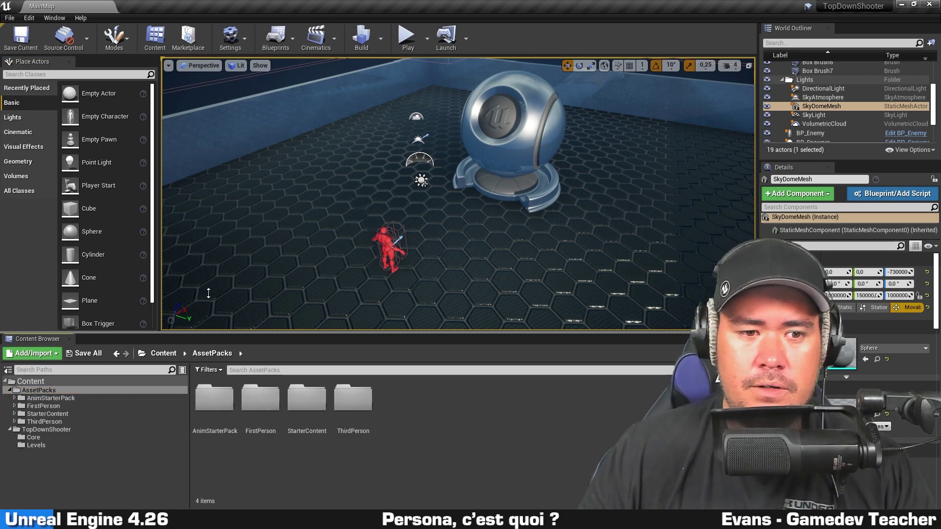
pyautogui.moveTo(221, 333); pyautogui.dragTo(222, 208)
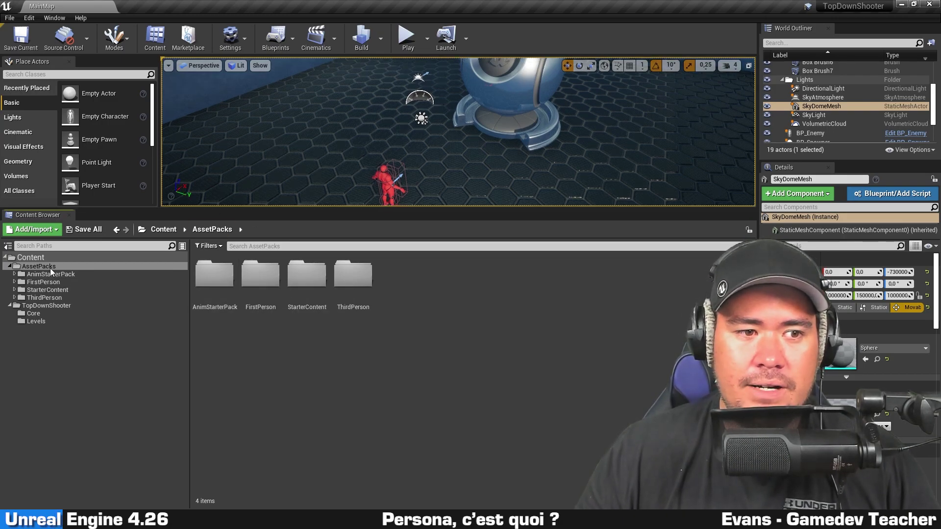
pyautogui.doubleClick(214, 277)
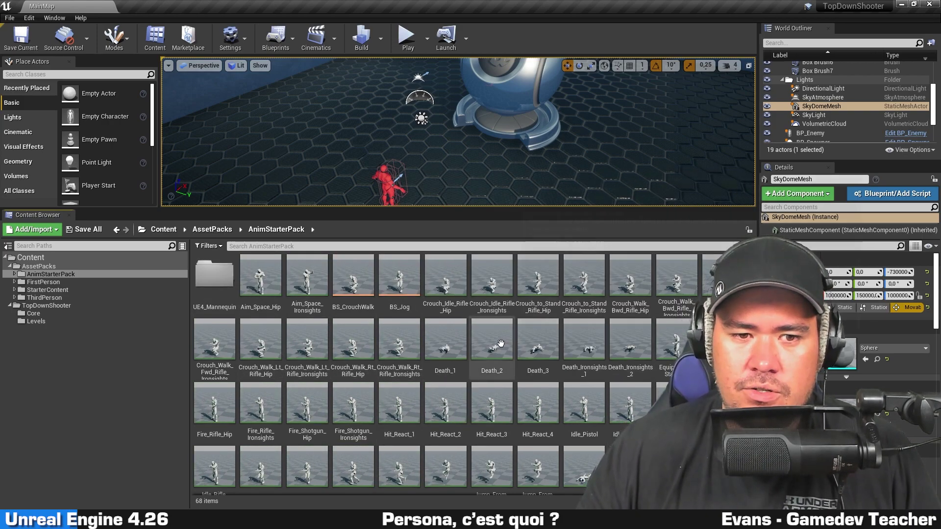
pyautogui.keyDown('ctrl'); pyautogui.scroll(3, 500, 343); pyautogui.keyUp('ctrl')
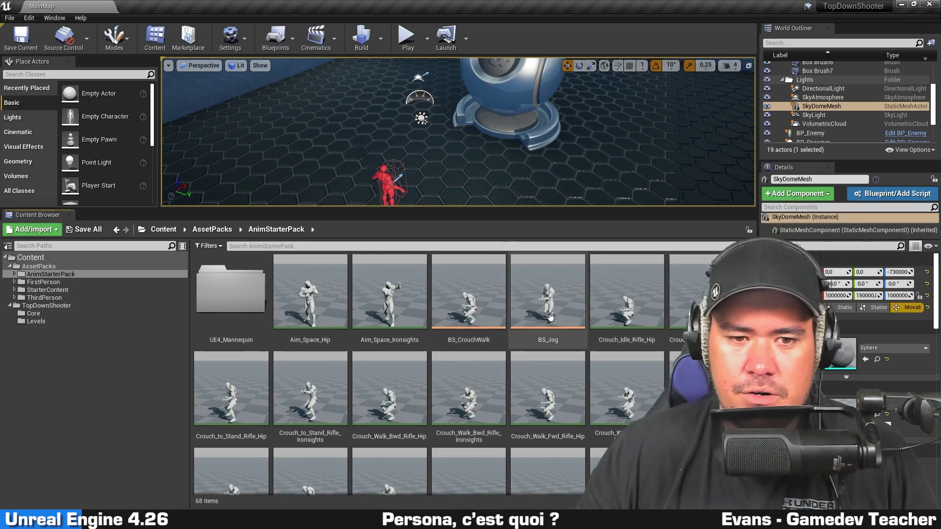
pyautogui.click(389, 313)
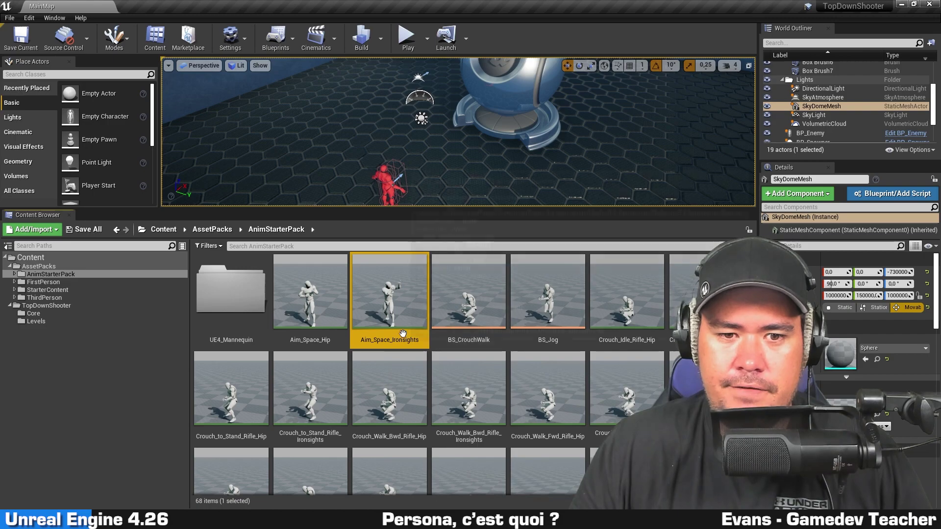
pyautogui.click(432, 337)
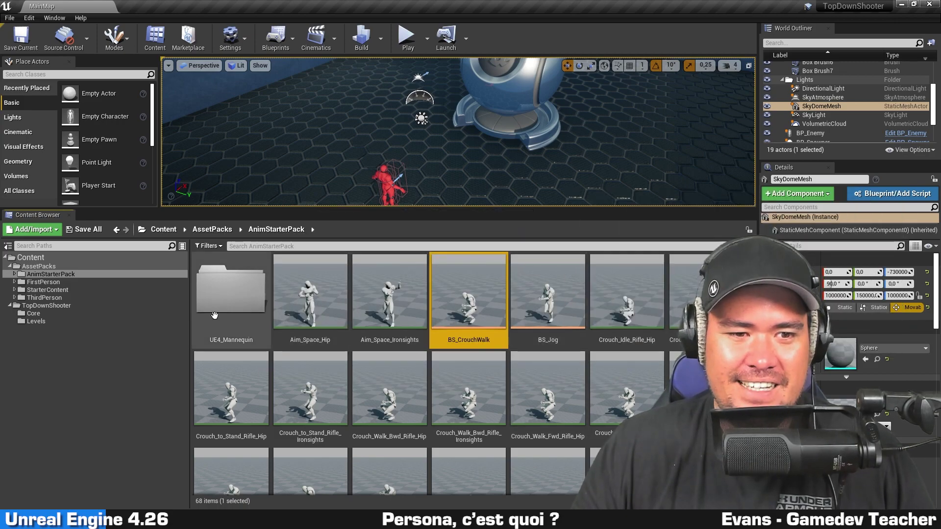
# - Open SK_Mannequin from UE4_Mannequin > Mesh in the Skeletal Mesh editor
pyautogui.doubleClick(241, 291)
pyautogui.doubleClick(309, 301)
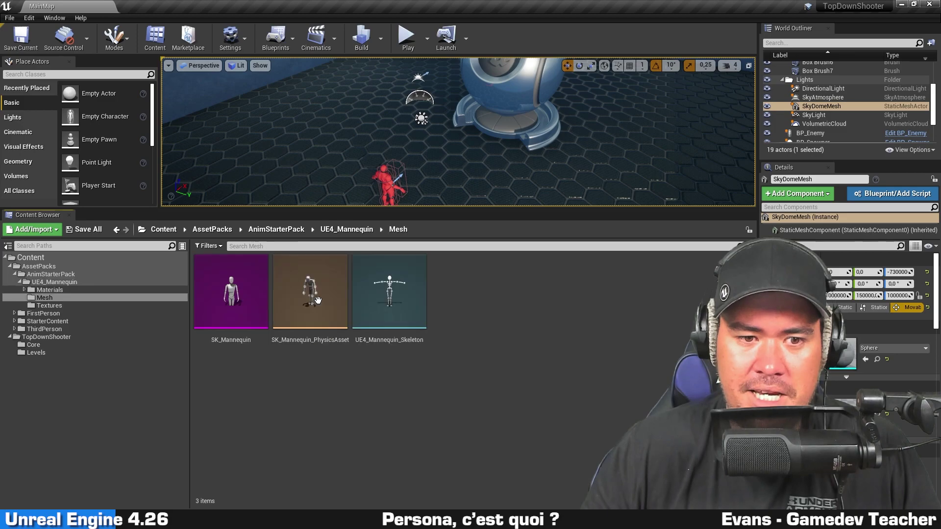
pyautogui.click(233, 309)
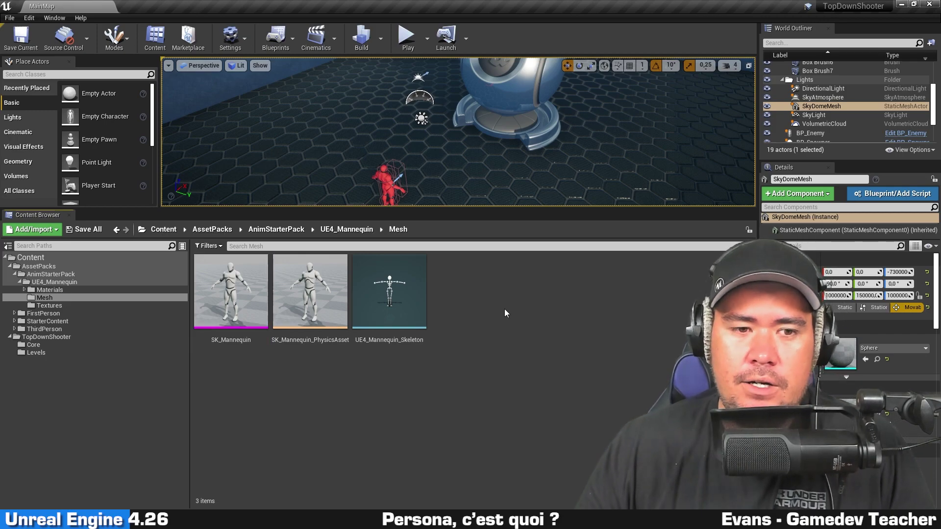
pyautogui.doubleClick(235, 290)
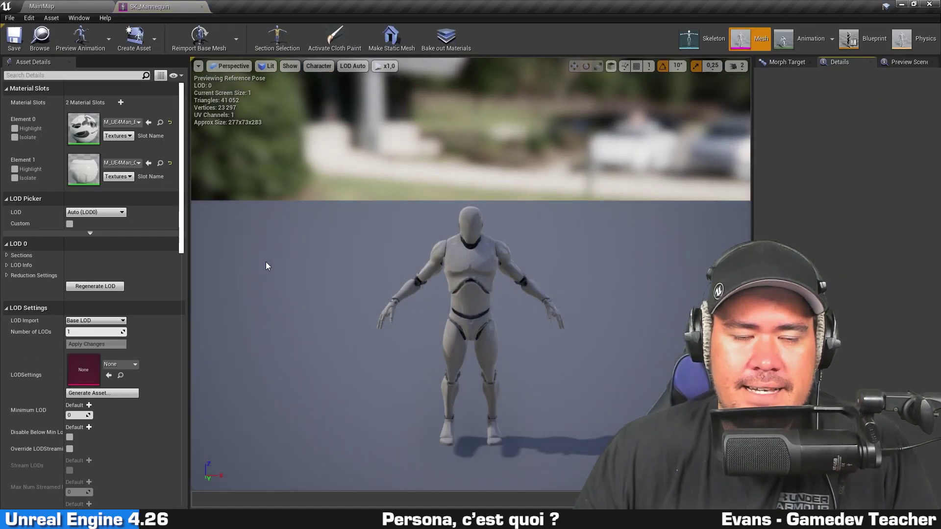
pyautogui.moveTo(508, 304); pyautogui.dragTo(592, 249)
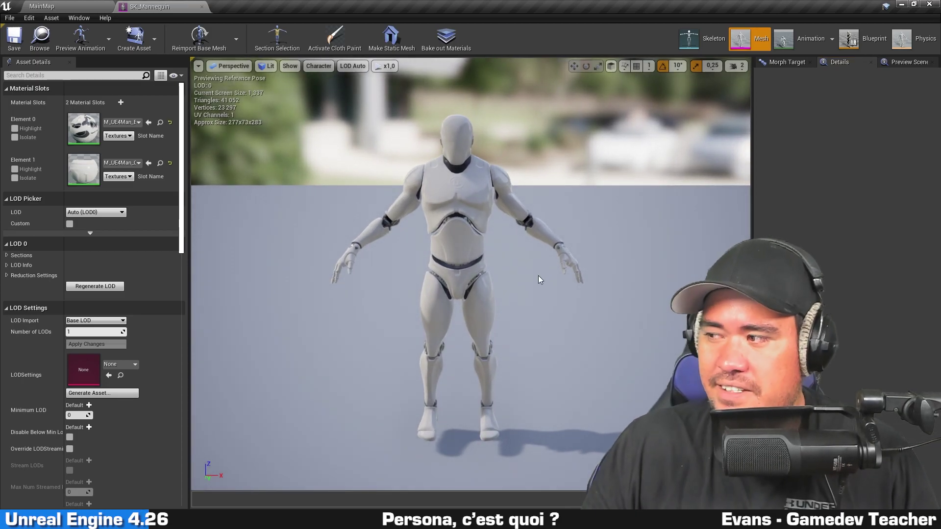
pyautogui.moveTo(580, 212); pyautogui.dragTo(618, 218)
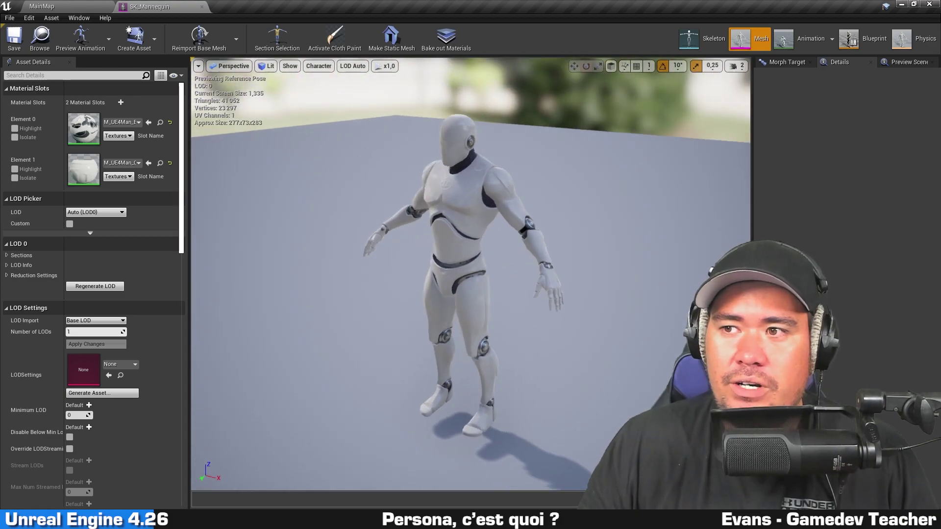
pyautogui.moveTo(550, 226); pyautogui.dragTo(524, 230)
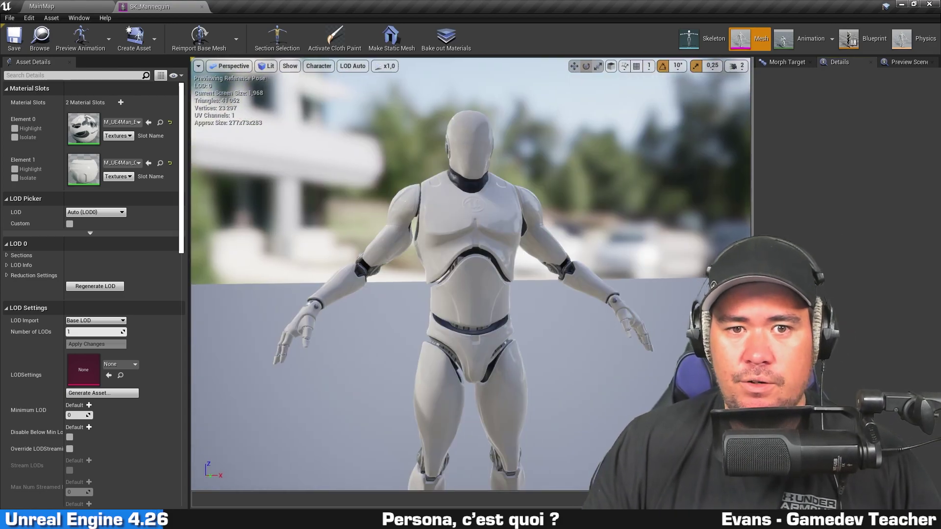
pyautogui.moveTo(445, 183); pyautogui.dragTo(429, 166)
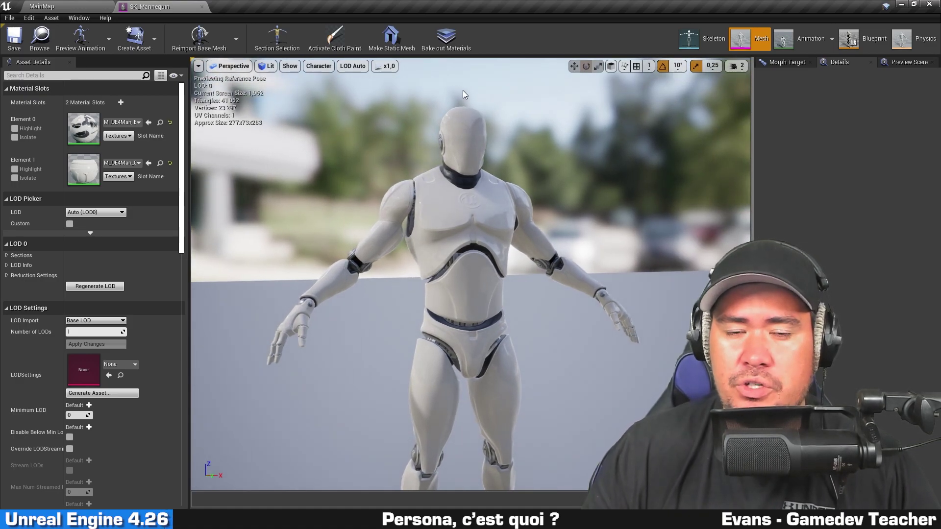
pyautogui.moveTo(463, 90); pyautogui.dragTo(441, 93)
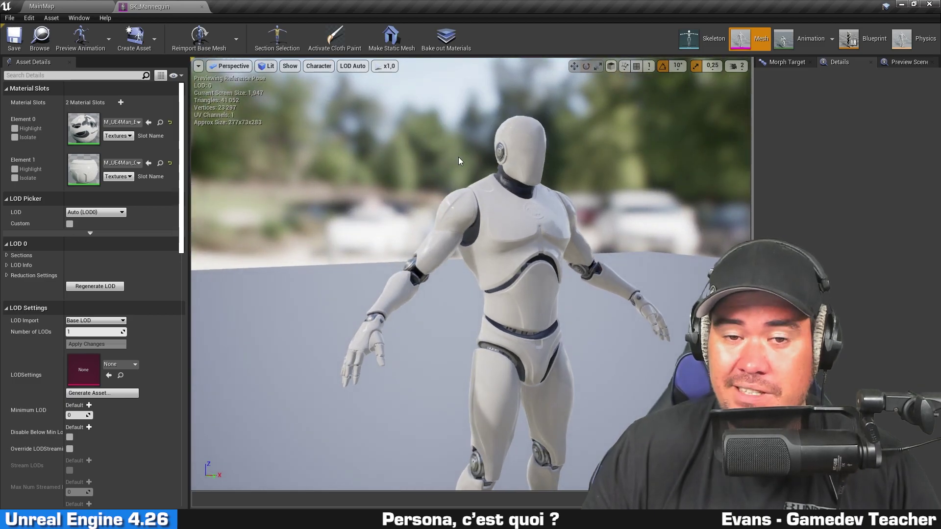
pyautogui.moveTo(460, 161); pyautogui.dragTo(436, 162)
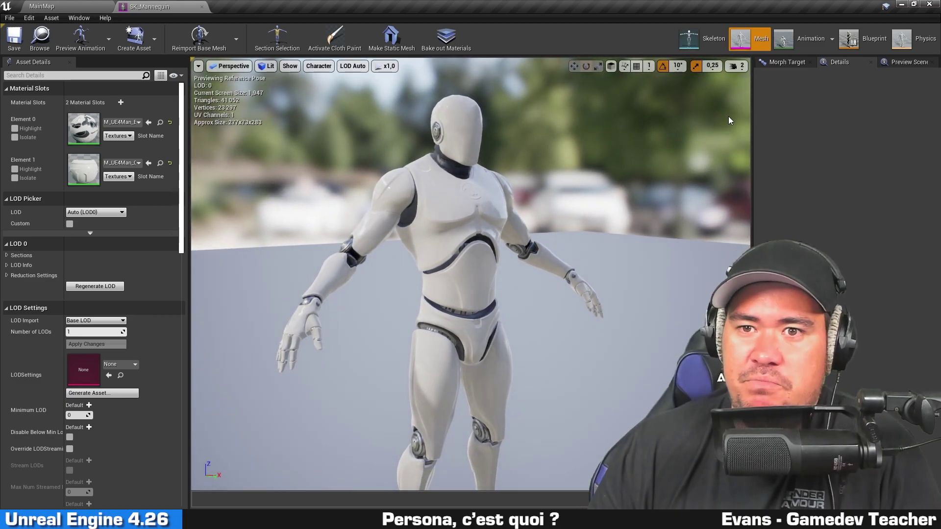
# - Switch to the mannequin's Skeleton editor and frame the mannequin in the viewport
pyautogui.click(700, 38)
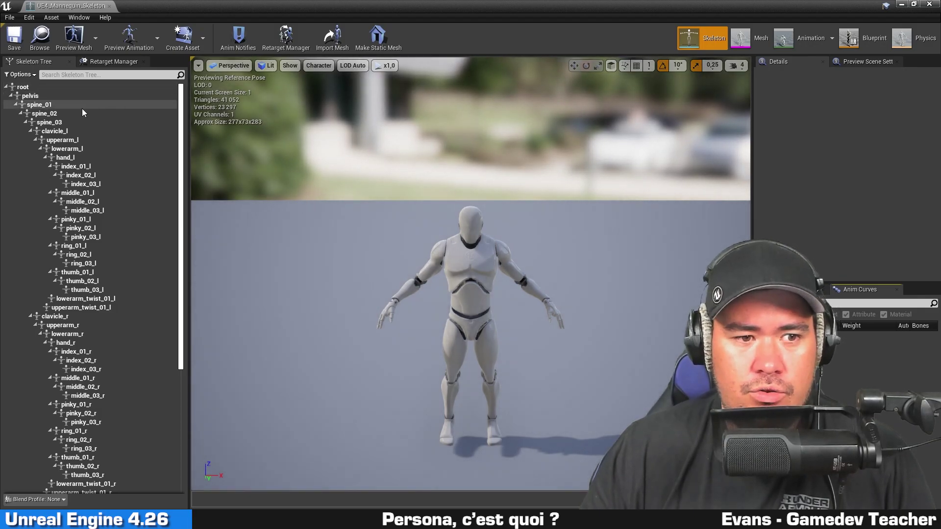
pyautogui.scroll(-3, 84, 147)
pyautogui.scroll(-3, 91, 206)
pyautogui.scroll(-3, 101, 255)
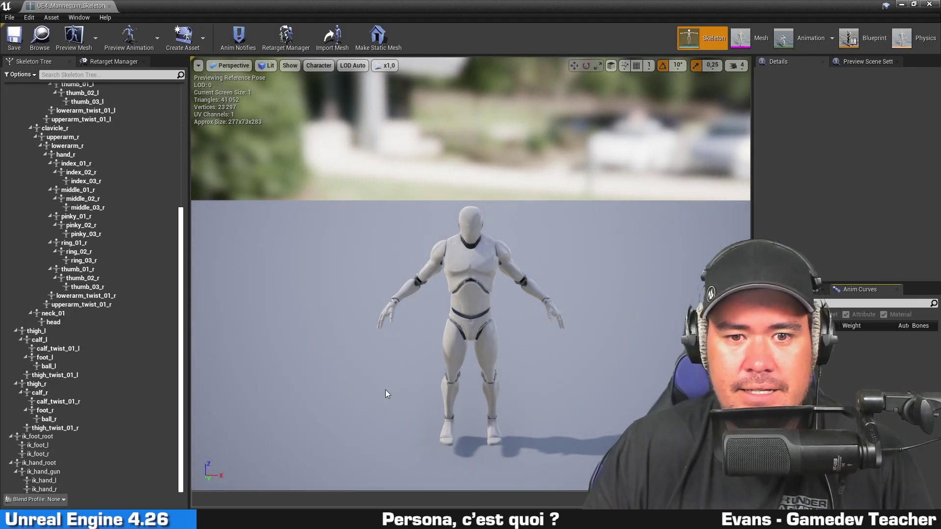
pyautogui.scroll(3, 114, 156)
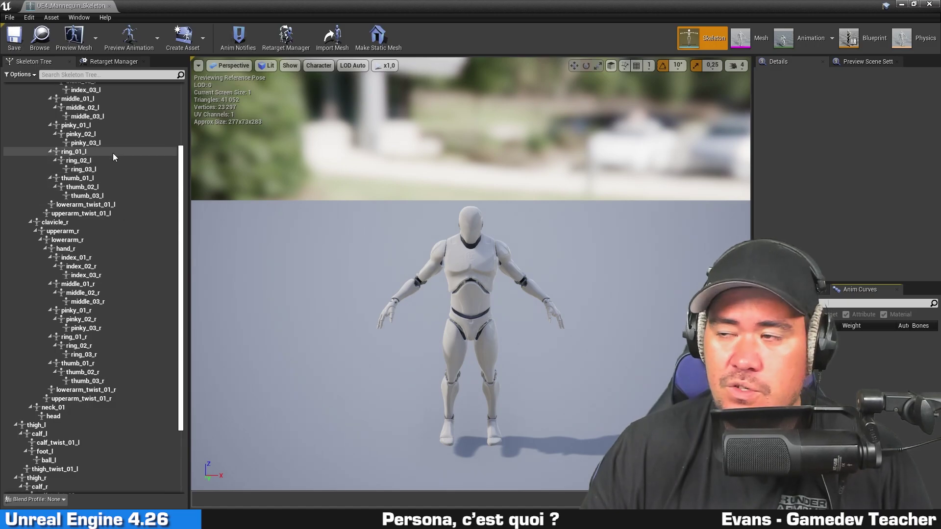
pyautogui.moveTo(411, 182); pyautogui.dragTo(429, 177)
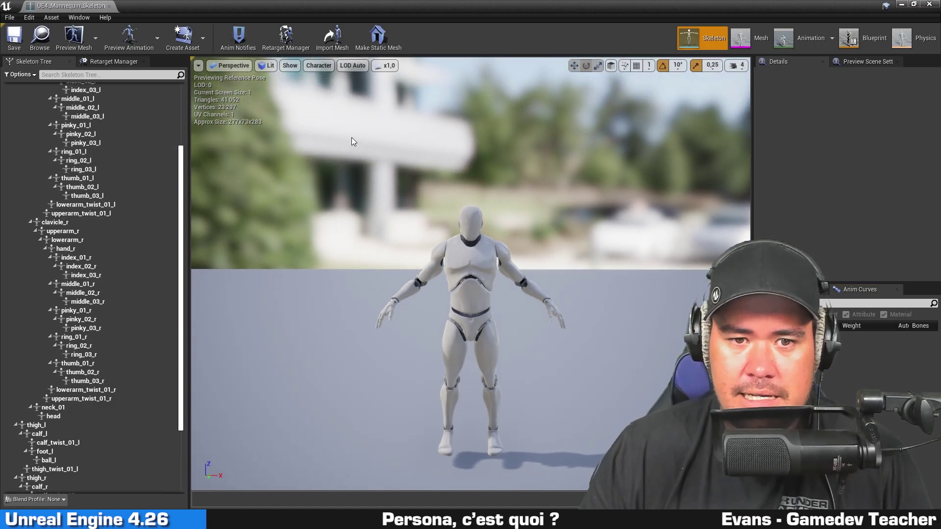
pyautogui.moveTo(354, 141); pyautogui.dragTo(348, 89)
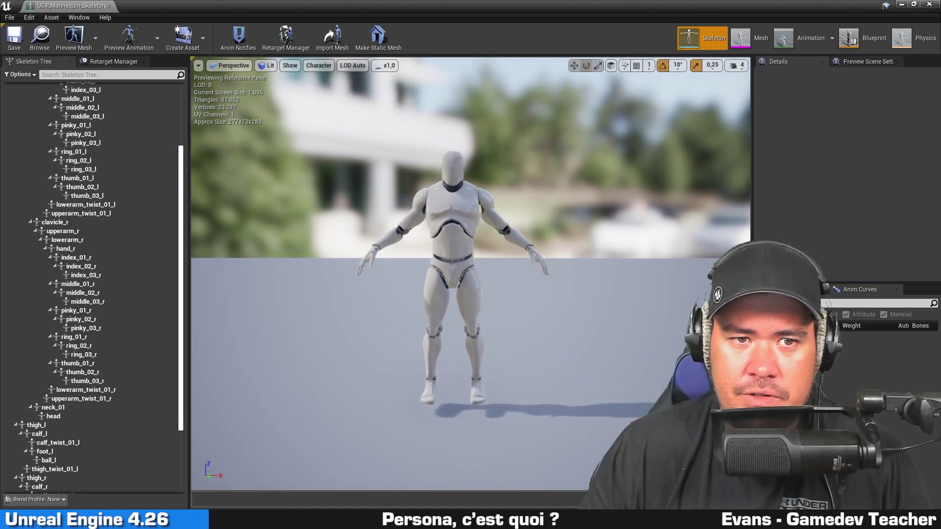
# - Set Character > Bones to All Hierarchy and orbit to inspect the skeleton
pyautogui.click(311, 71)
pyautogui.moveTo(328, 108)
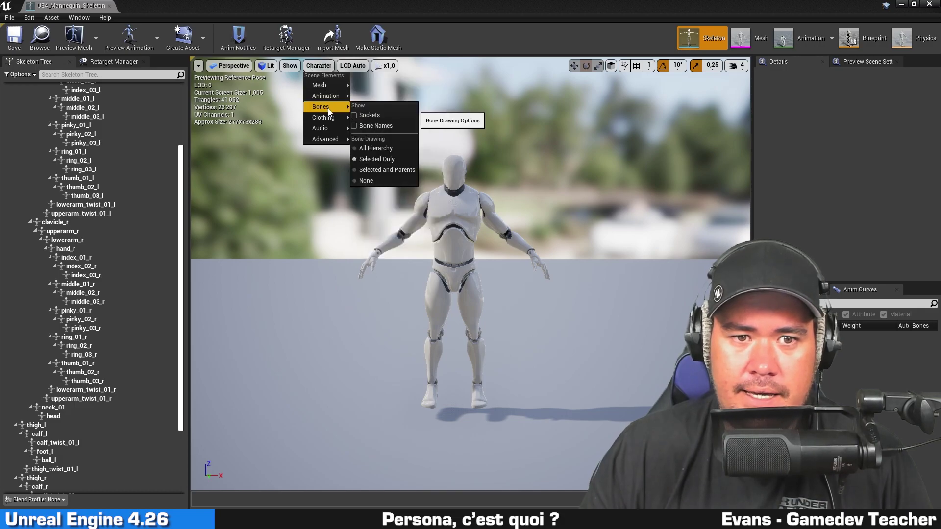
pyautogui.click(392, 149)
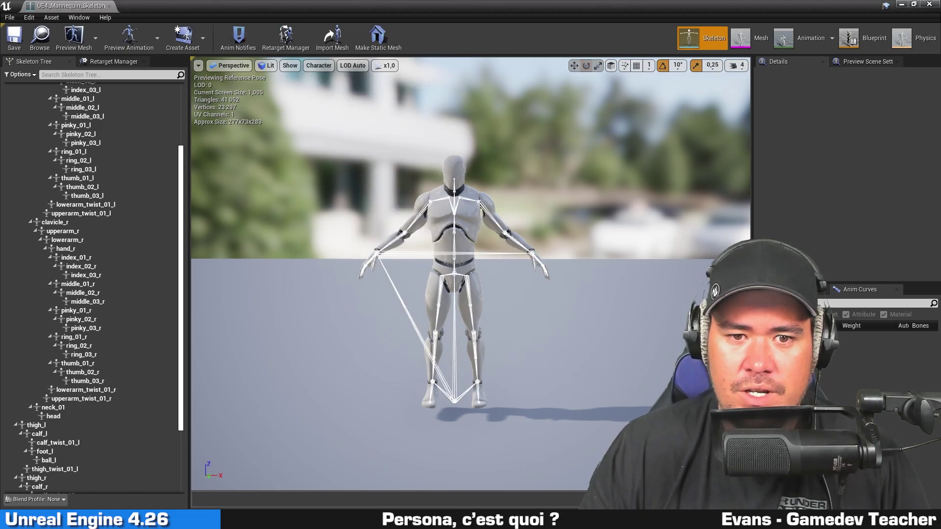
pyautogui.moveTo(393, 150); pyautogui.dragTo(471, 150)
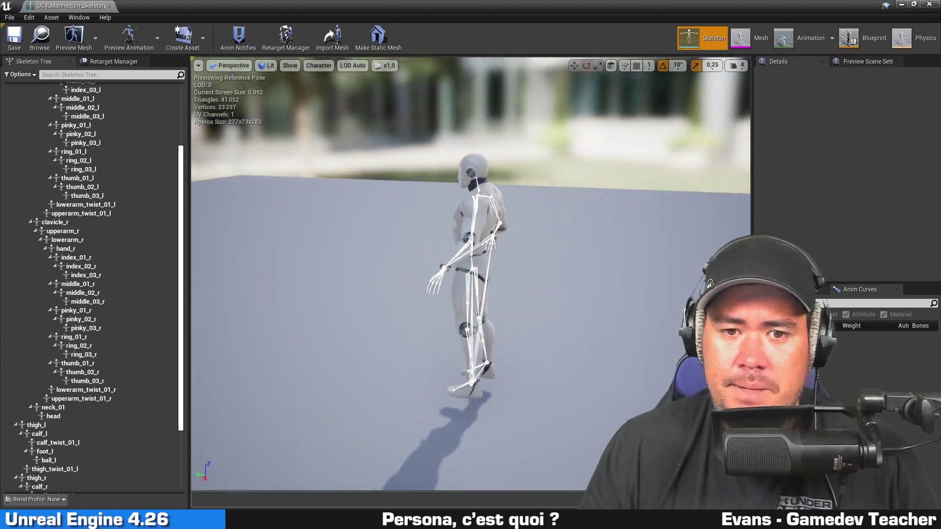
pyautogui.moveTo(456, 255); pyautogui.dragTo(510, 255)
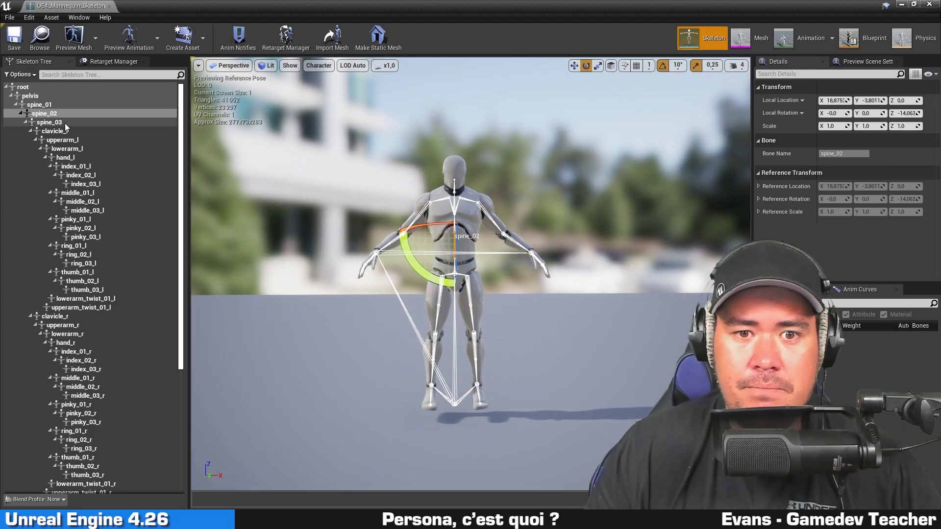
# - Select clavicle_l in the Skeleton Tree and test-rotate it with the gizmo
pyautogui.click(65, 122)
pyautogui.click(58, 131)
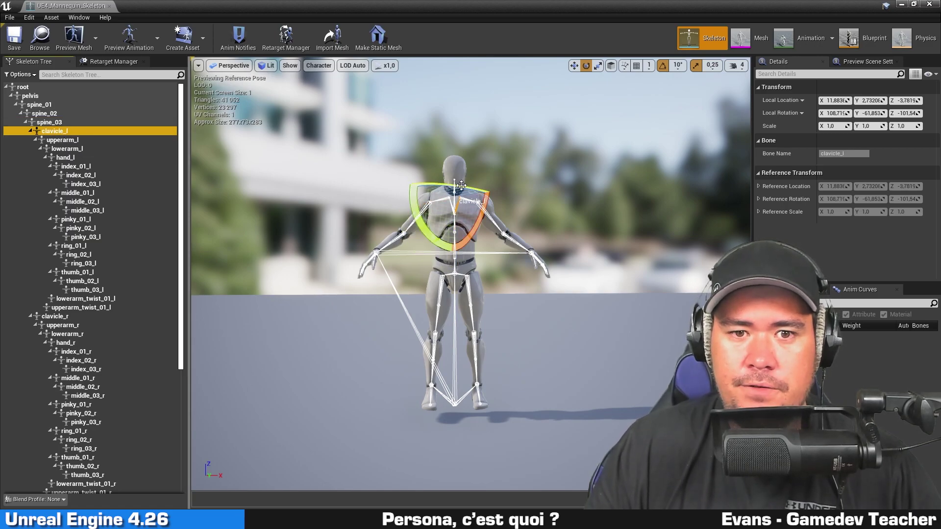
pyautogui.moveTo(461, 185)
pyautogui.mouseDown()
pyautogui.moveTo(578, 146)
pyautogui.moveTo(577, 154)
pyautogui.mouseUp()
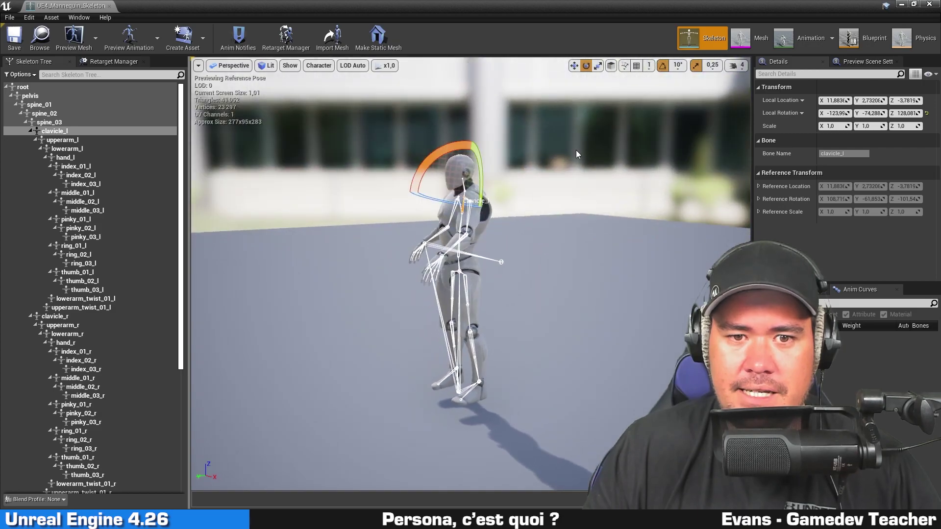
pyautogui.moveTo(428, 196); pyautogui.dragTo(494, 209)
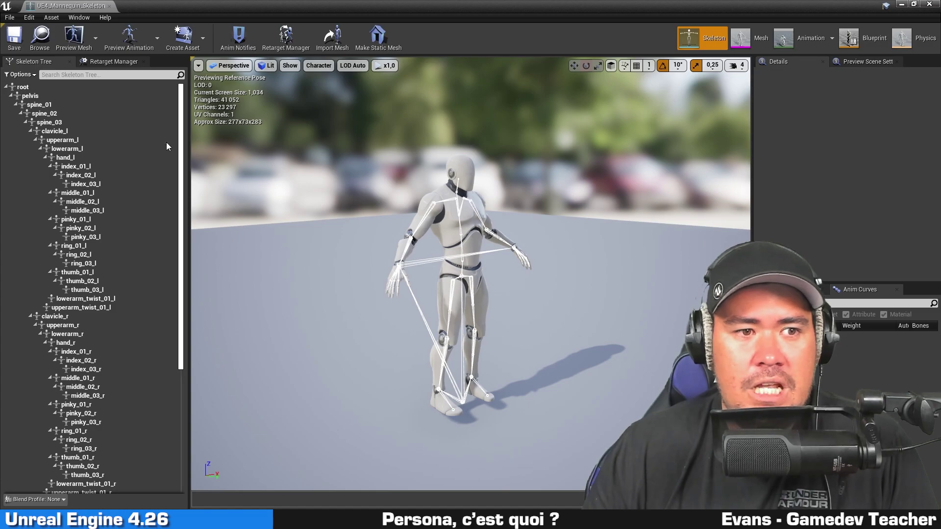
pyautogui.scroll(-5, 98, 176)
pyautogui.scroll(-3, 89, 185)
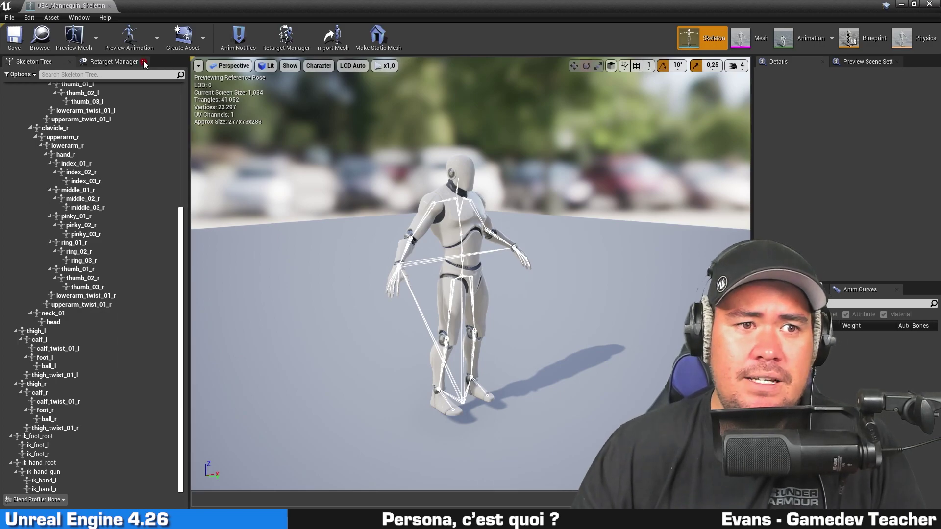
# - Show the UE4_Mannequin skeleton's Retarget Manager and orbit around the mannequin
pyautogui.click(112, 64)
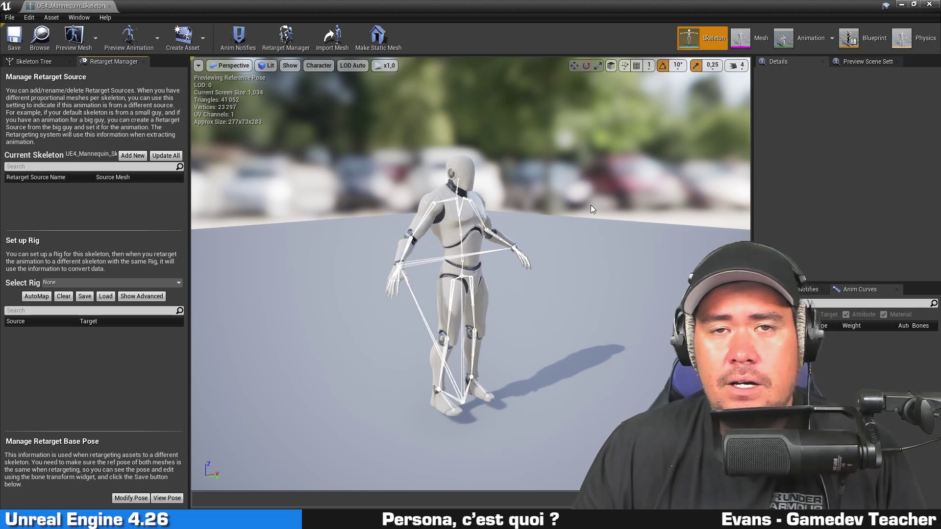
pyautogui.moveTo(470, 294); pyautogui.dragTo(495, 294)
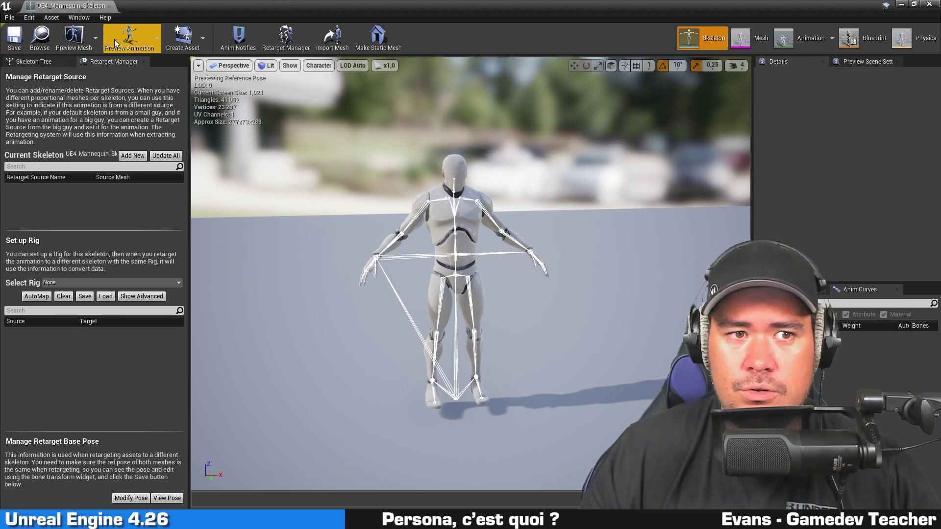
pyautogui.moveTo(558, 130)
pyautogui.mouseDown()
pyautogui.moveTo(540, 186)
pyautogui.moveTo(492, 201)
pyautogui.mouseUp()
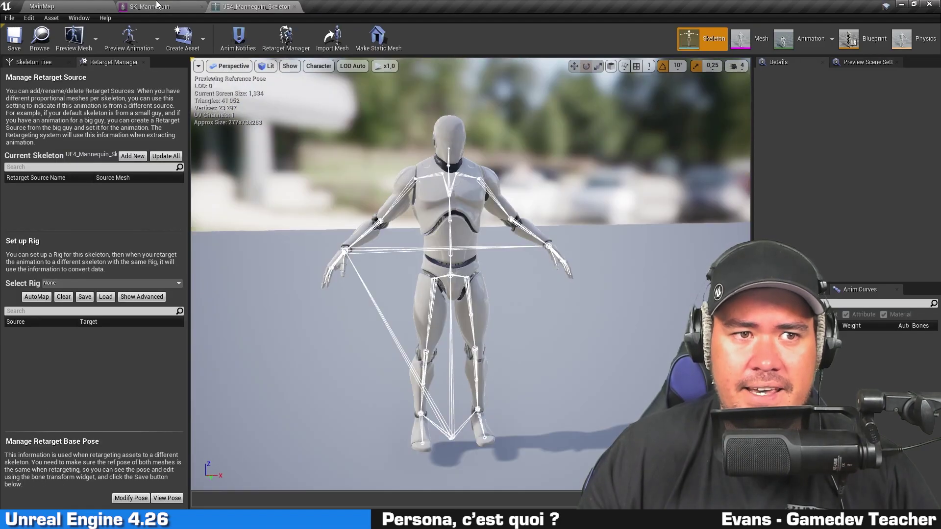
# - Switch back to the SK_Mannequin mesh and orbit the viewport around it
pyautogui.click(157, 5)
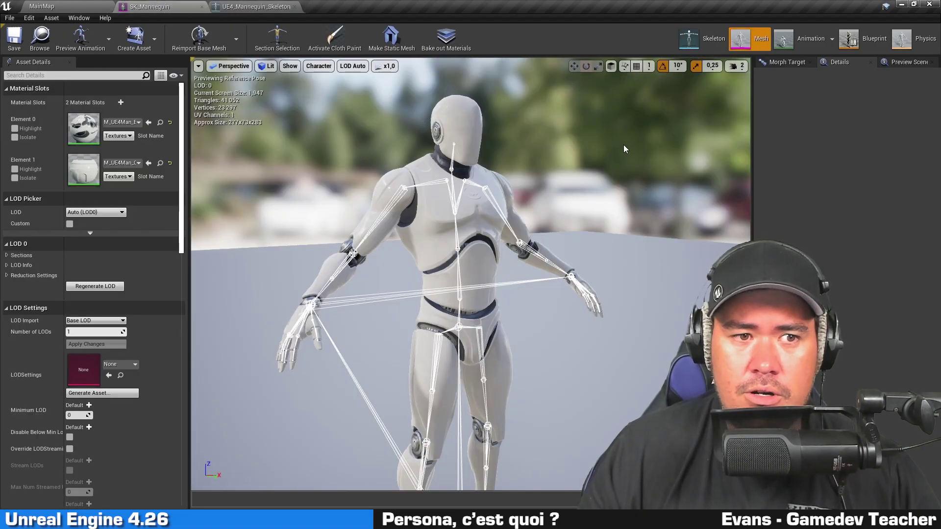
pyautogui.moveTo(625, 149); pyautogui.dragTo(657, 162)
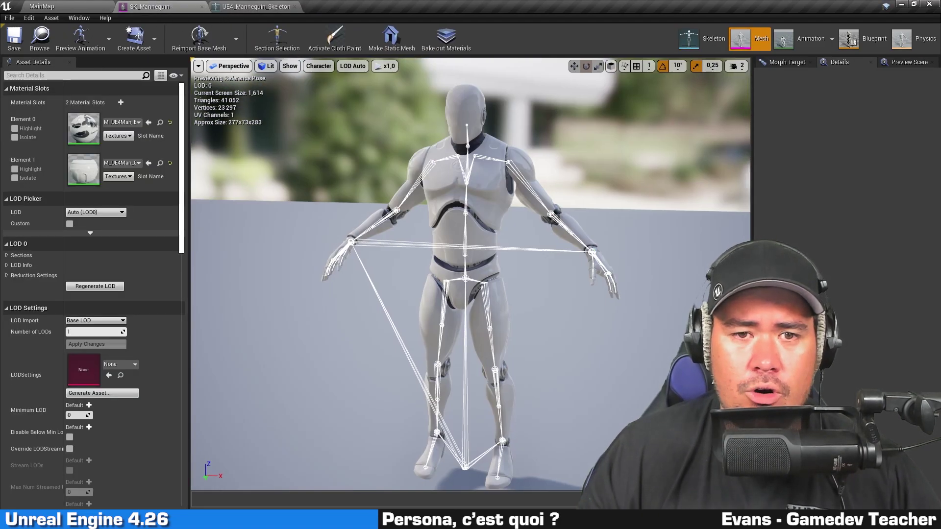
pyautogui.moveTo(265, 140)
pyautogui.mouseDown()
pyautogui.moveTo(314, 128)
pyautogui.moveTo(300, 138)
pyautogui.mouseUp()
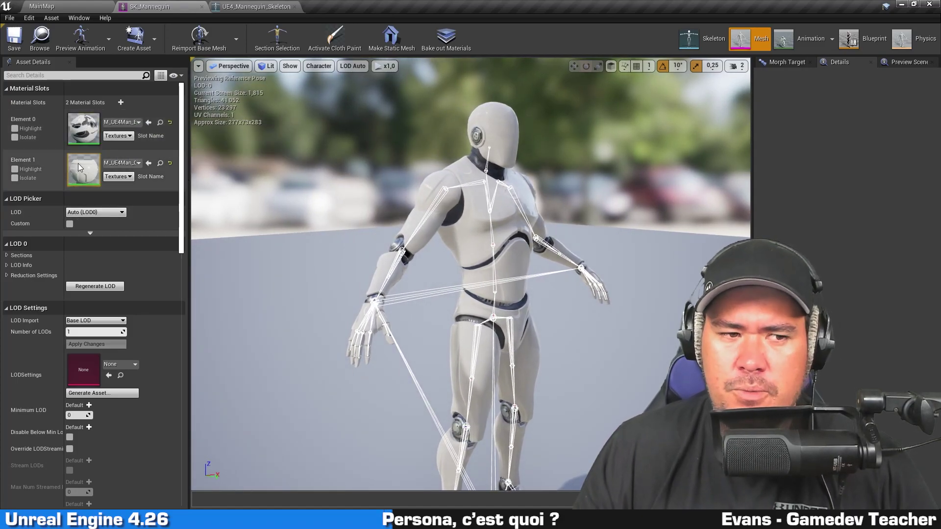
pyautogui.scroll(-2, 45, 202)
pyautogui.scroll(-1, 45, 202)
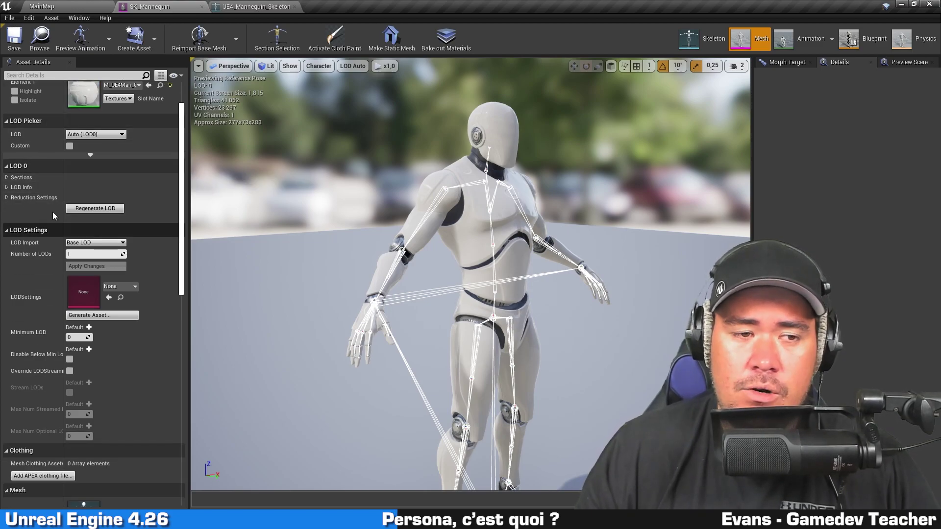
pyautogui.moveTo(512, 174); pyautogui.dragTo(645, 186)
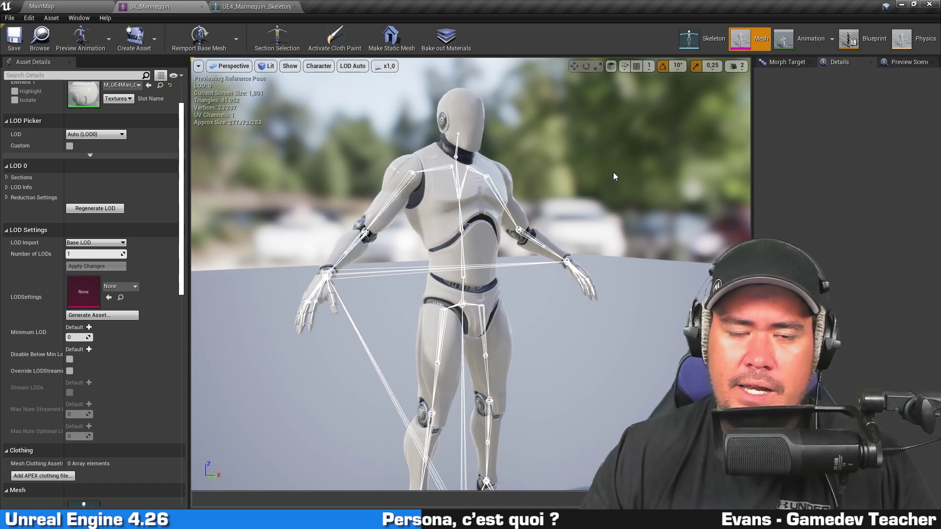
pyautogui.moveTo(613, 172); pyautogui.dragTo(632, 172)
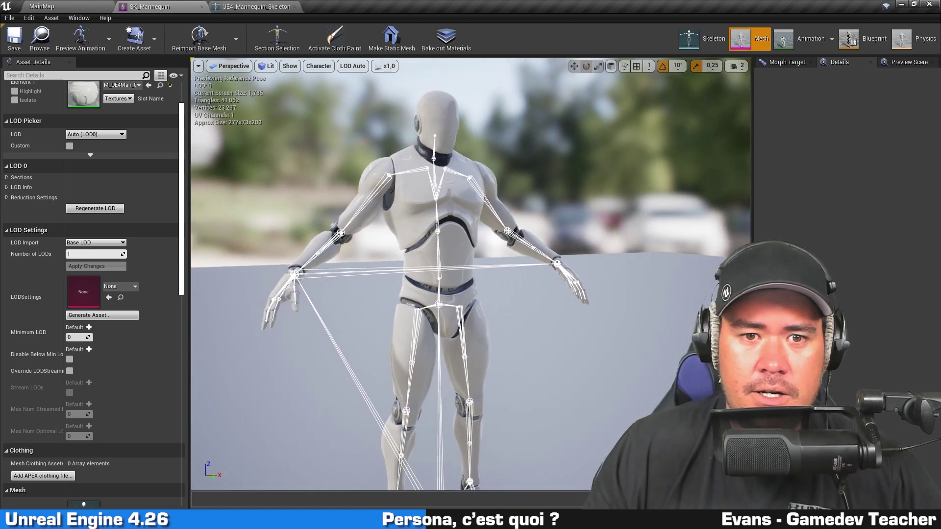
pyautogui.moveTo(400, 92); pyautogui.dragTo(416, 92)
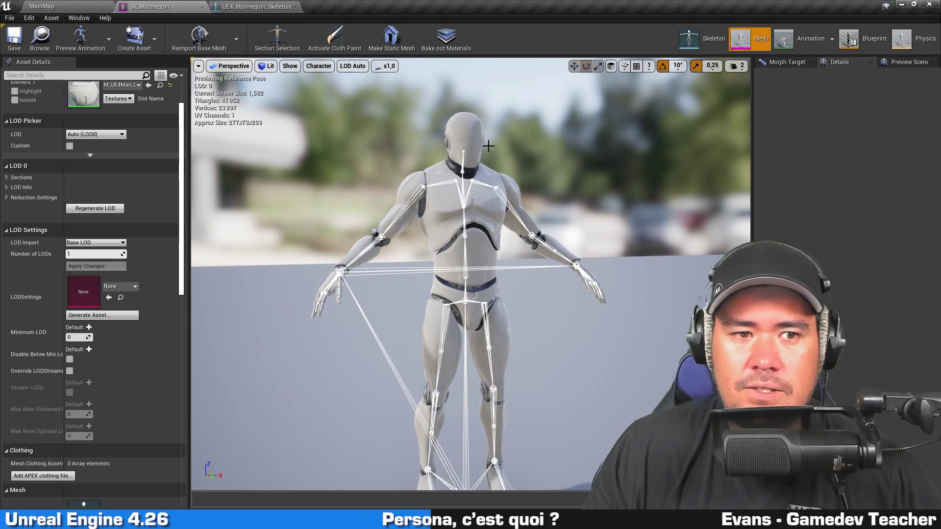
pyautogui.moveTo(403, 147); pyautogui.dragTo(402, 141)
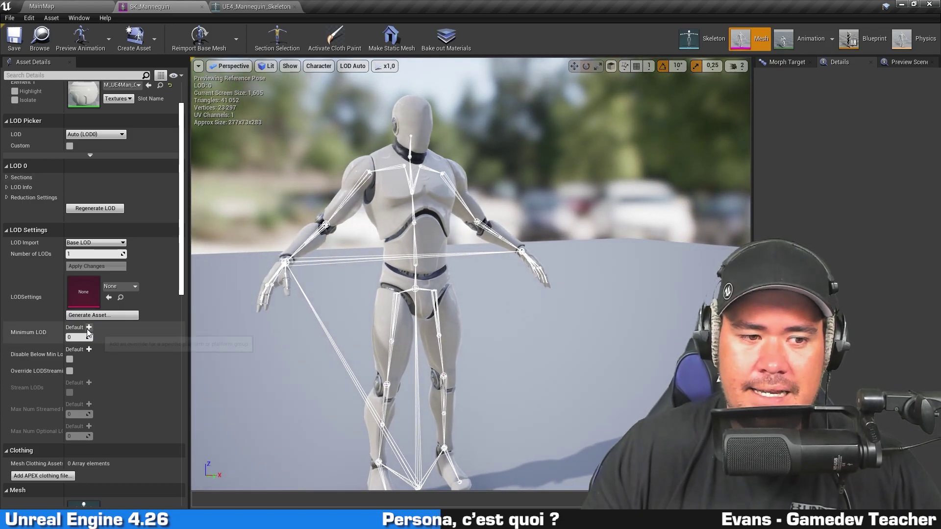
# - Scroll through Asset Details to review material slots, LOD, mesh and physics asset settings
pyautogui.scroll(-10, 96, 278)
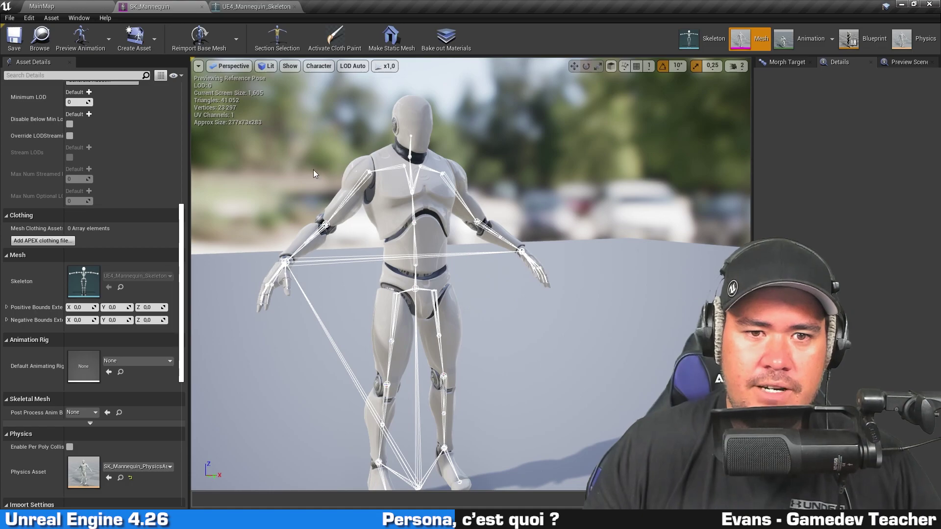
pyautogui.moveTo(313, 169); pyautogui.dragTo(423, 278)
pyautogui.moveTo(551, 197)
pyautogui.mouseDown()
pyautogui.moveTo(583, 199)
pyautogui.moveTo(575, 193)
pyautogui.mouseUp()
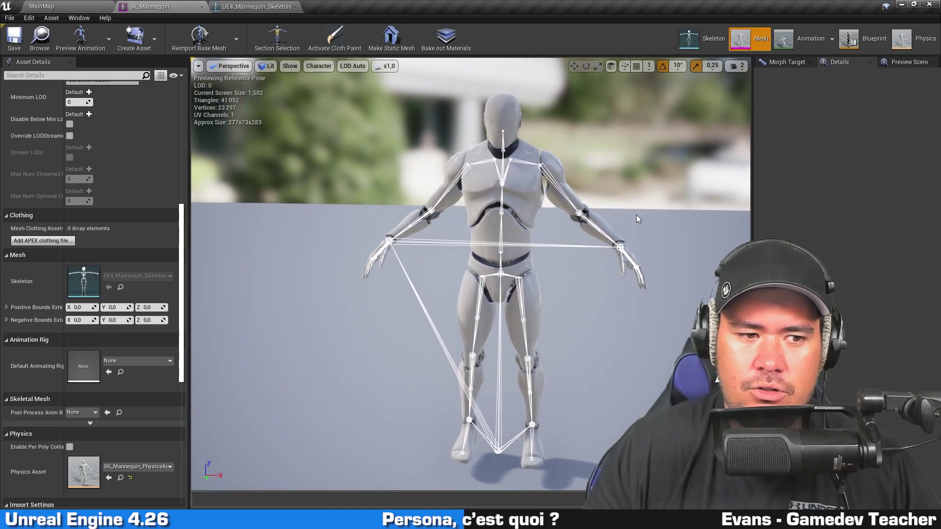
pyautogui.scroll(-4, 98, 236)
pyautogui.scroll(-4, 73, 213)
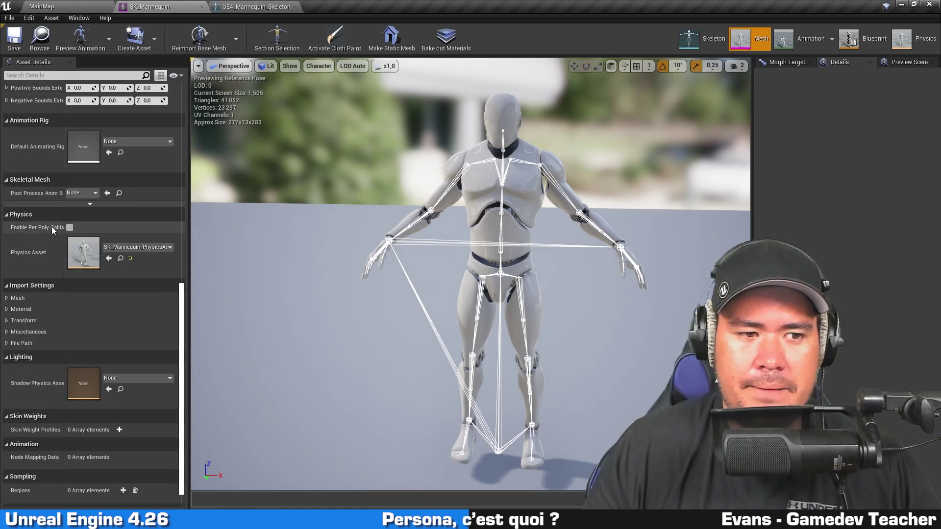
pyautogui.scroll(-1, 52, 226)
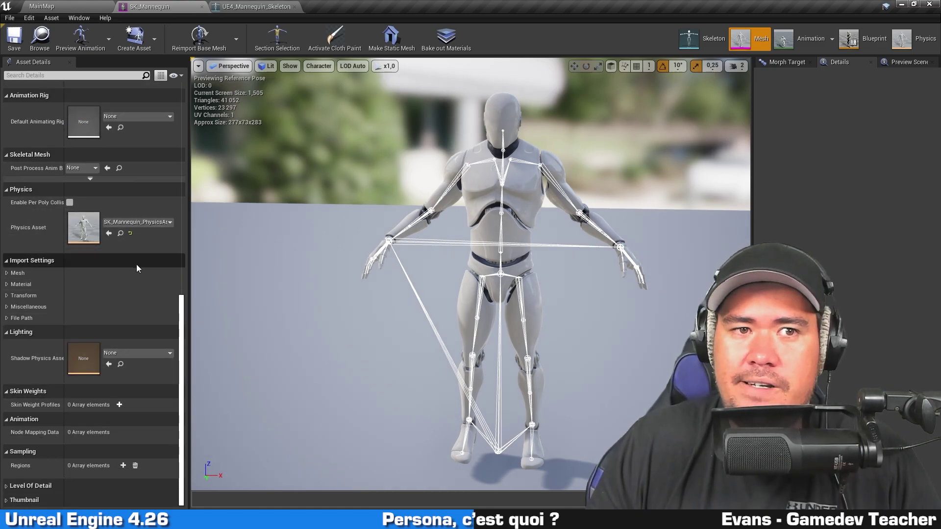
pyautogui.scroll(2, 137, 257)
pyautogui.scroll(2, 135, 196)
pyautogui.scroll(10, 133, 176)
pyautogui.scroll(4, 140, 168)
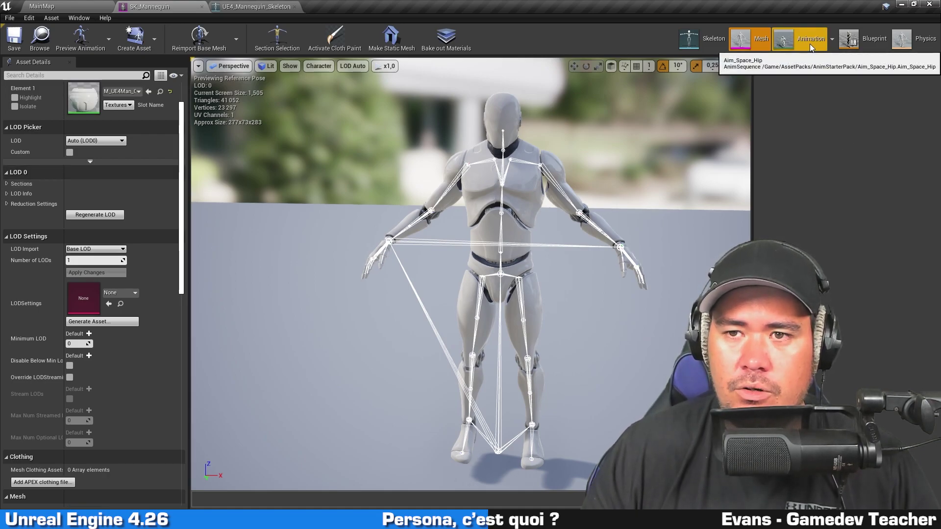
# - Switch to Animation mode to preview Aim_Space_Hip on the mannequin
pyautogui.click(810, 43)
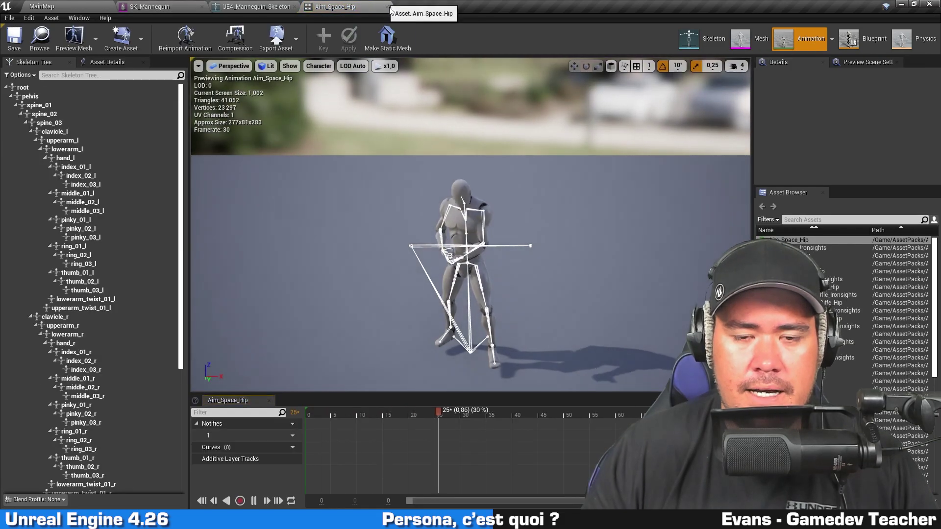
pyautogui.moveTo(413, 269); pyautogui.dragTo(417, 245)
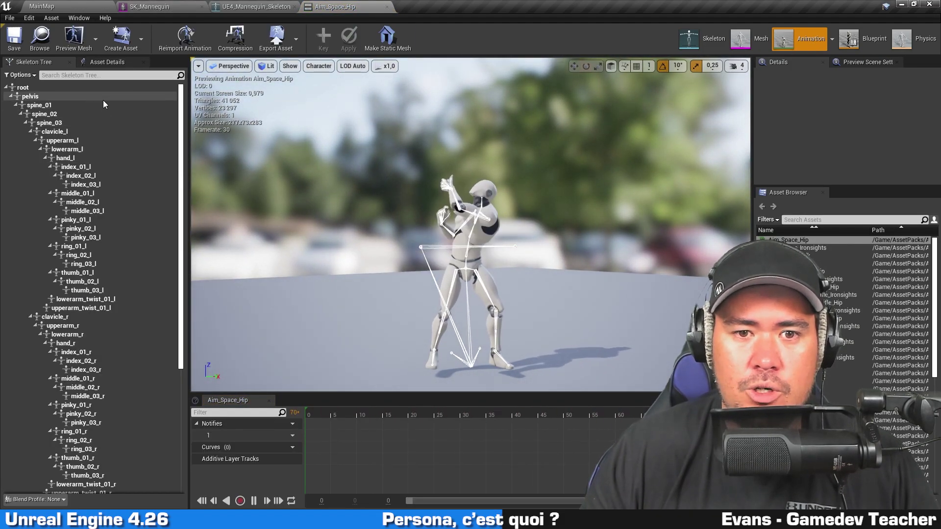
pyautogui.scroll(-5, 103, 105)
pyautogui.scroll(-5, 99, 119)
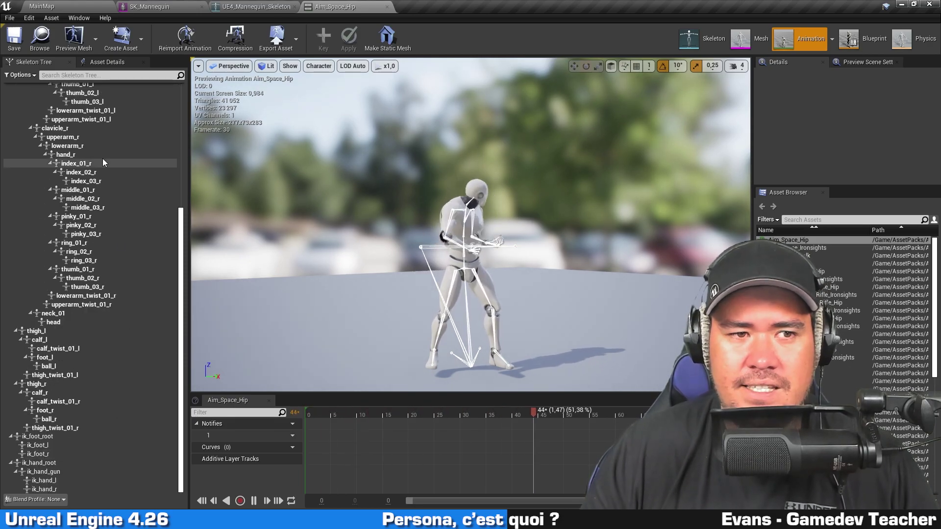
pyautogui.scroll(5, 119, 256)
pyautogui.moveTo(422, 198); pyautogui.dragTo(496, 193)
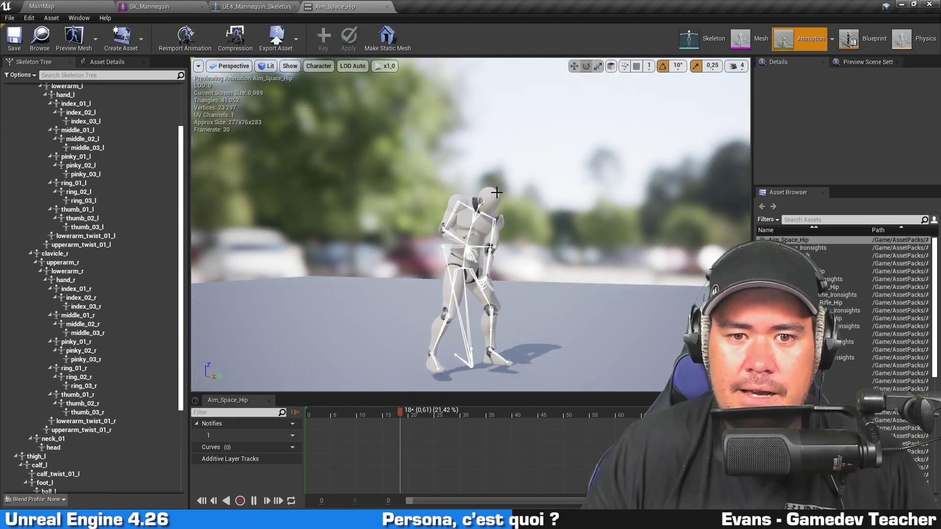
# - Set Character > Bones > Bone Drawing to Selected Only to hide the skeleton overlay
pyautogui.click(307, 70)
pyautogui.moveTo(324, 107)
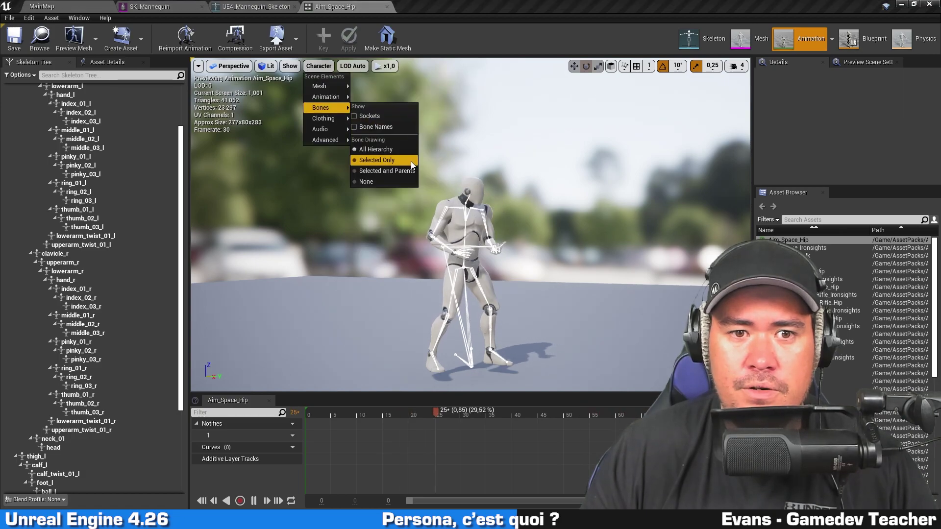
pyautogui.click(410, 162)
pyautogui.moveTo(412, 161); pyautogui.dragTo(472, 125)
pyautogui.click(310, 68)
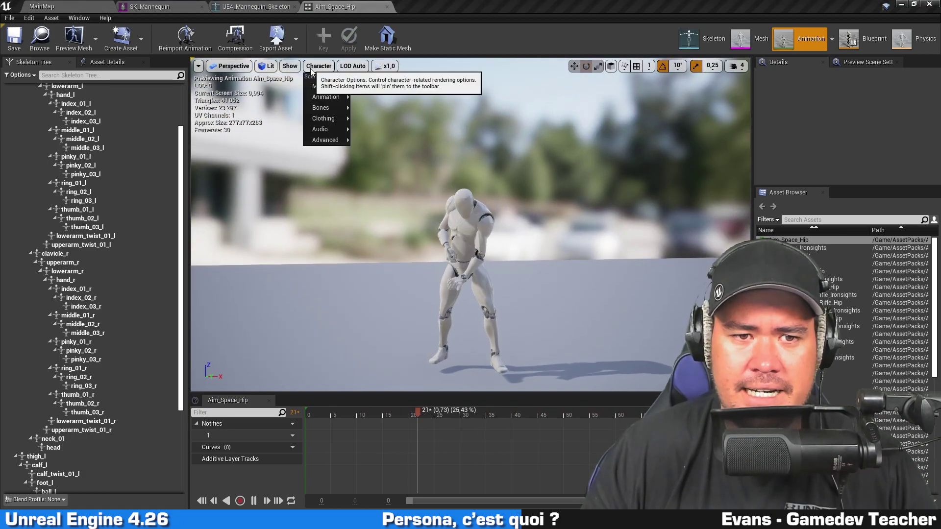
pyautogui.moveTo(329, 108)
pyautogui.click(398, 160)
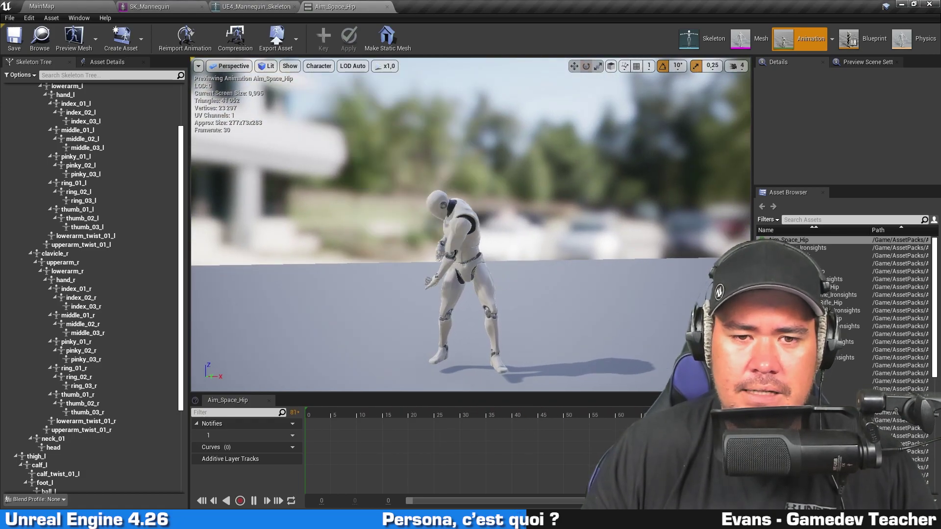
pyautogui.moveTo(398, 162); pyautogui.dragTo(441, 147)
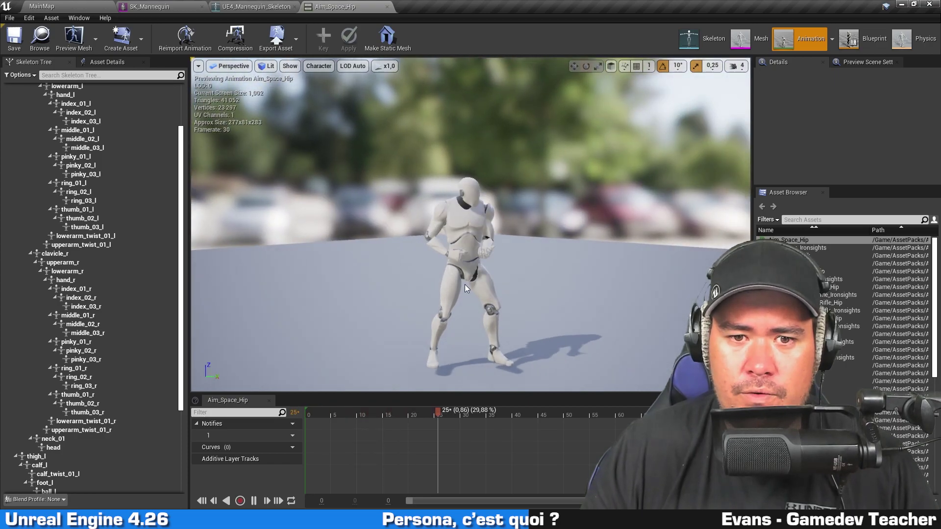
# - Preview Crouch_to_Stand_Rifle_Hip and Death_Ironsights_1, and check the editor panels list
pyautogui.click(872, 288)
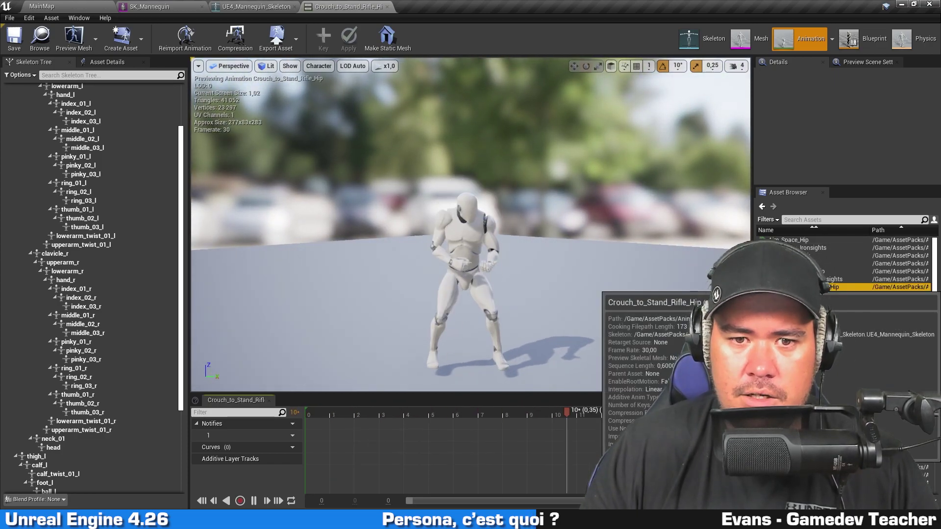
pyautogui.click(872, 388)
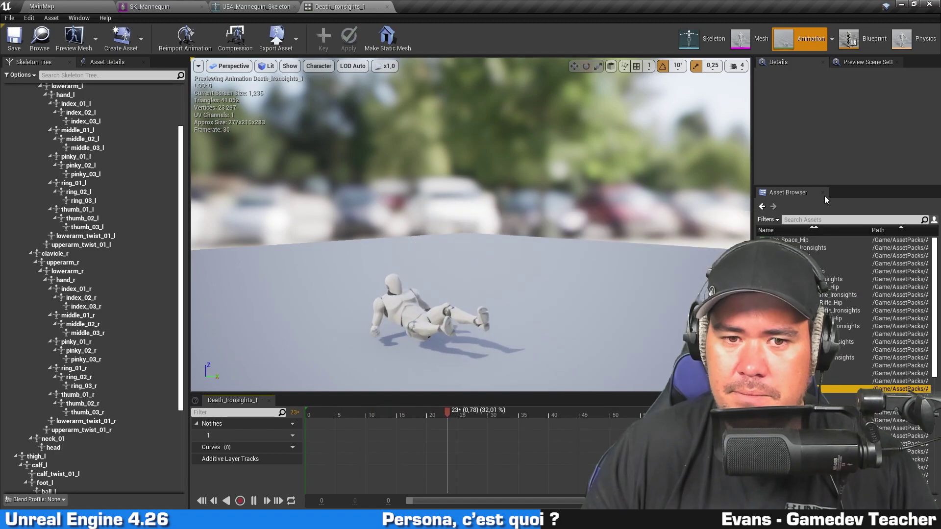
pyautogui.click(86, 18)
pyautogui.click(85, 19)
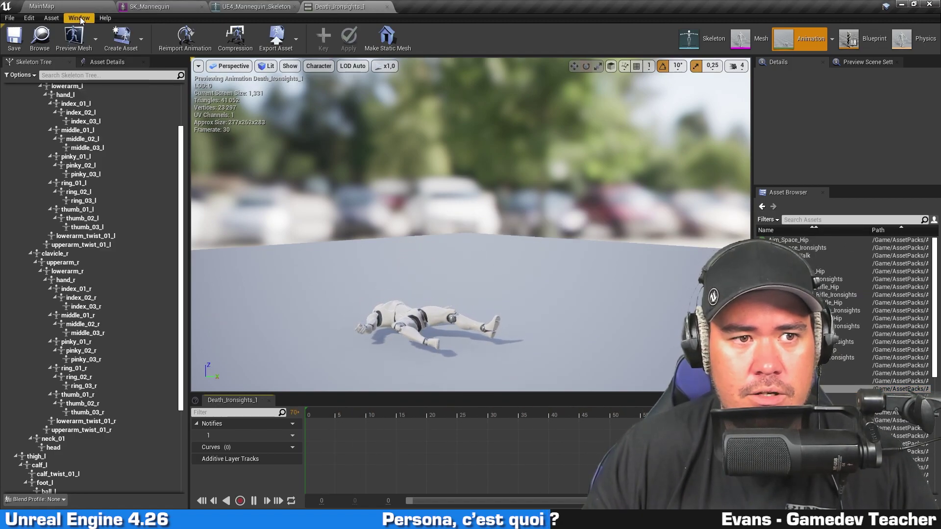
pyautogui.click(85, 18)
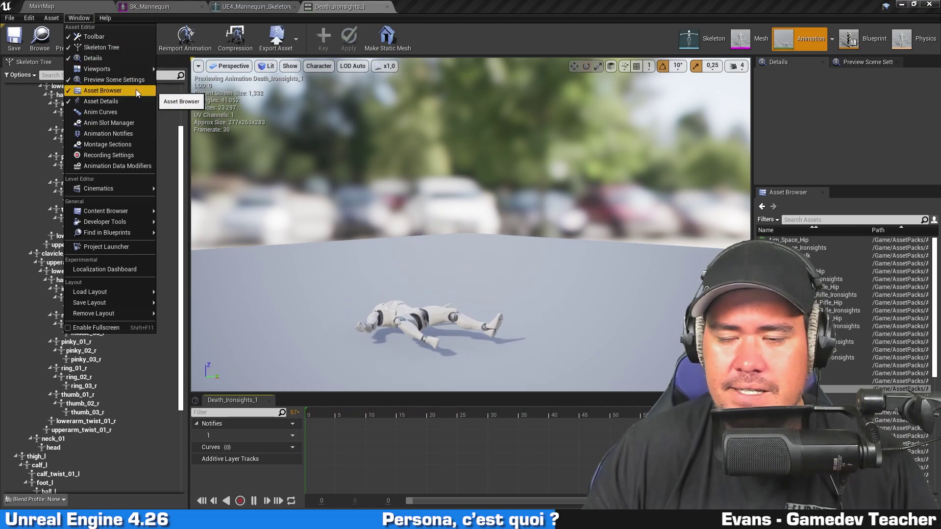
# - Preview Crouch_Walk_Fwd_Rifle_Hip and Fire_Rifle_Ironsights, then pause Death_1 and scrub its fall
pyautogui.doubleClick(835, 318)
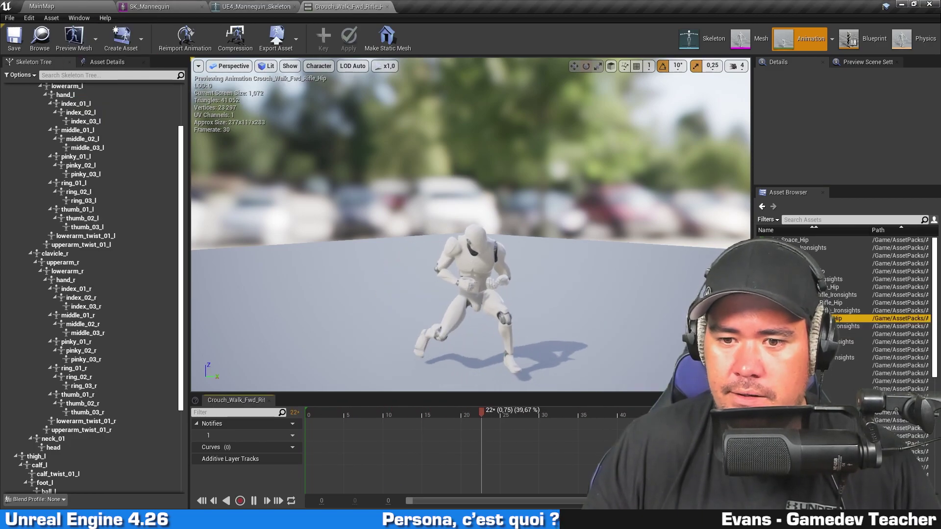
pyautogui.doubleClick(834, 428)
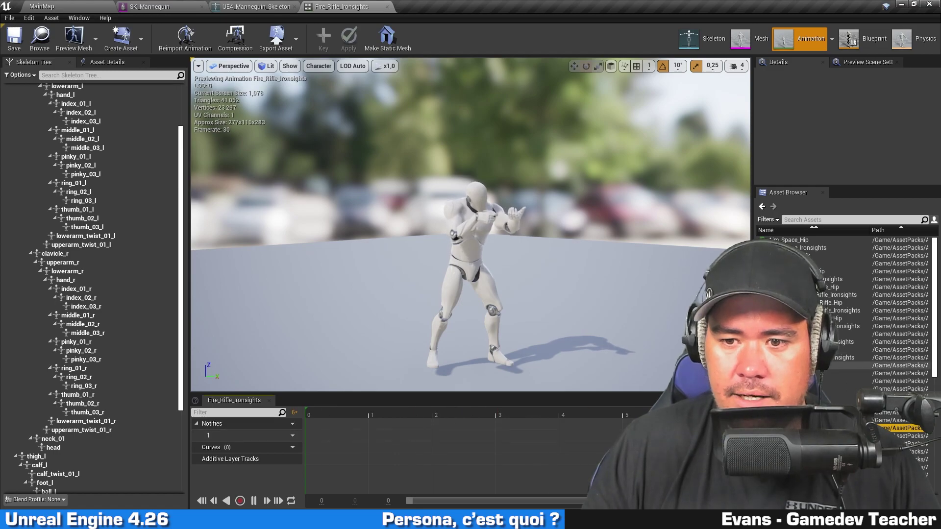
pyautogui.doubleClick(833, 365)
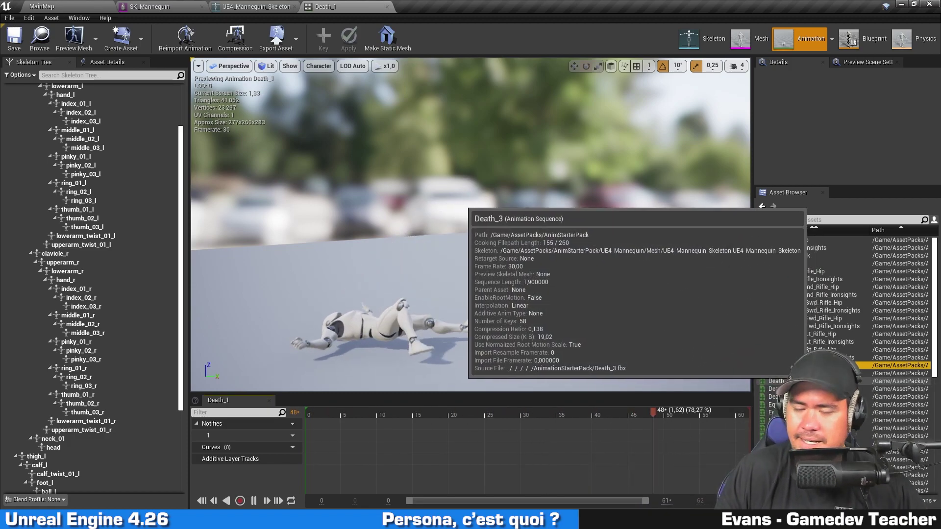
pyautogui.click(254, 500)
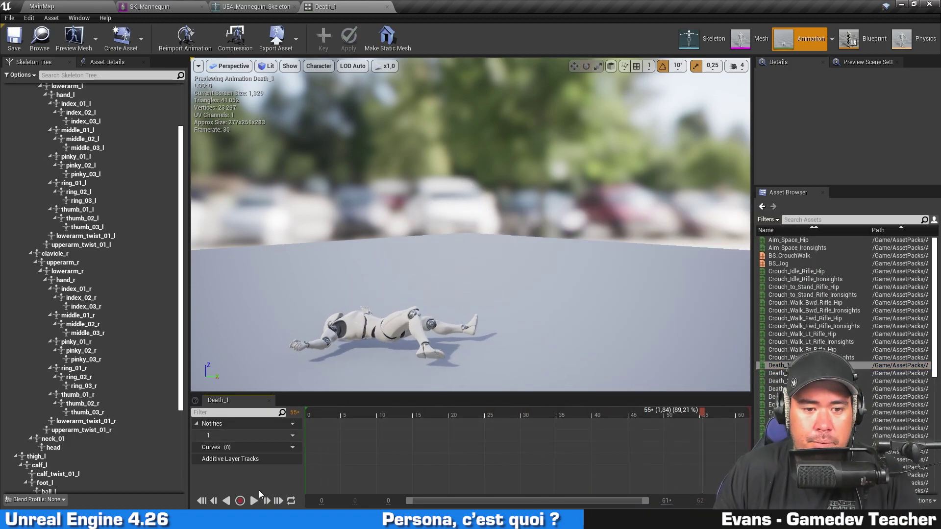
pyautogui.moveTo(347, 408)
pyautogui.mouseDown()
pyautogui.moveTo(483, 421)
pyautogui.moveTo(583, 412)
pyautogui.moveTo(457, 419)
pyautogui.mouseUp()
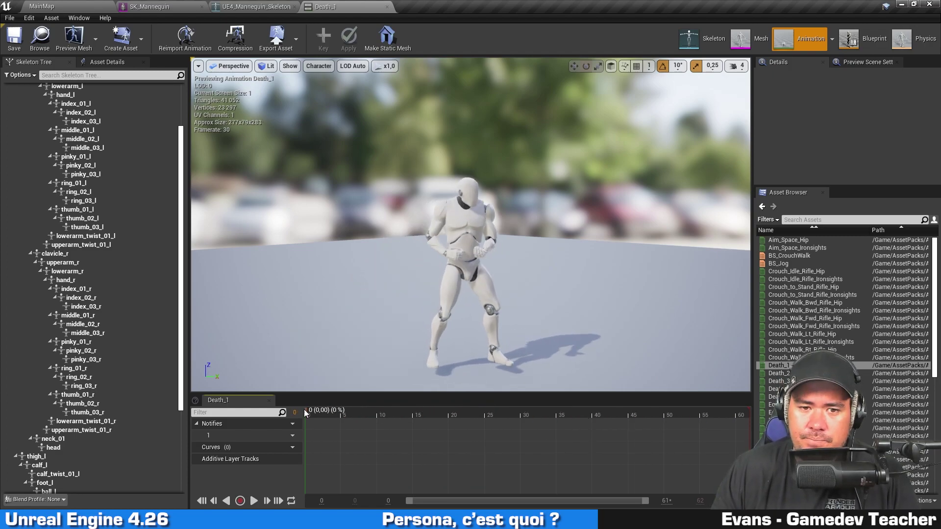
# - Show Asset Details and open Crouch_Idle_Rifle_Hip, scrolling through its details
pyautogui.click(106, 63)
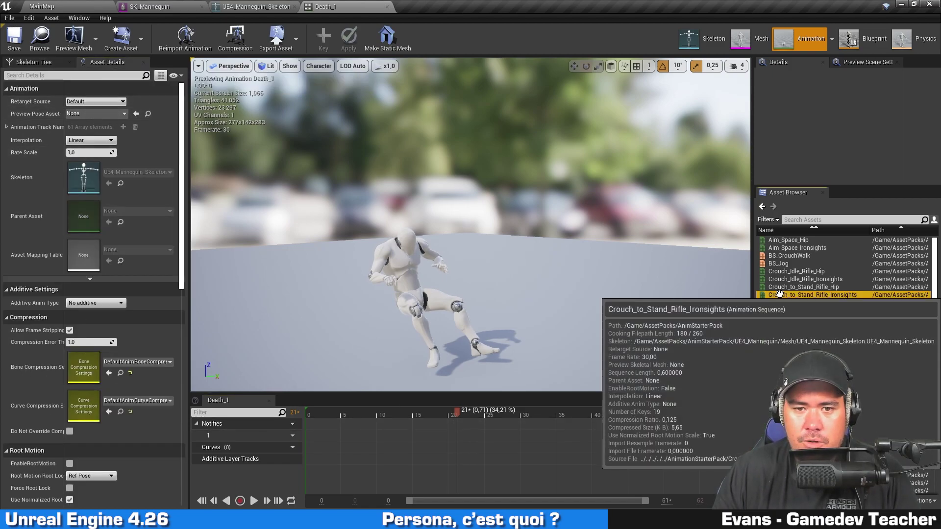
pyautogui.click(804, 334)
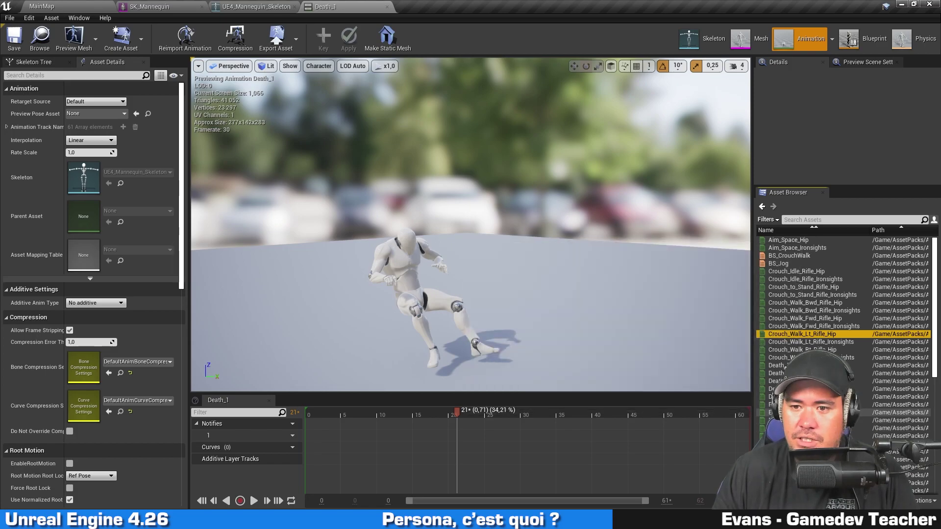
pyautogui.doubleClick(816, 272)
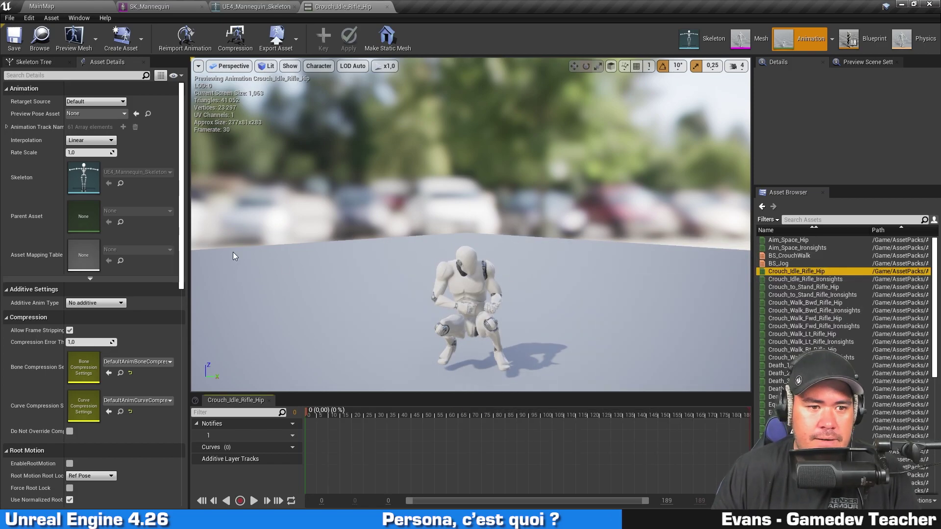
pyautogui.scroll(-3, 73, 320)
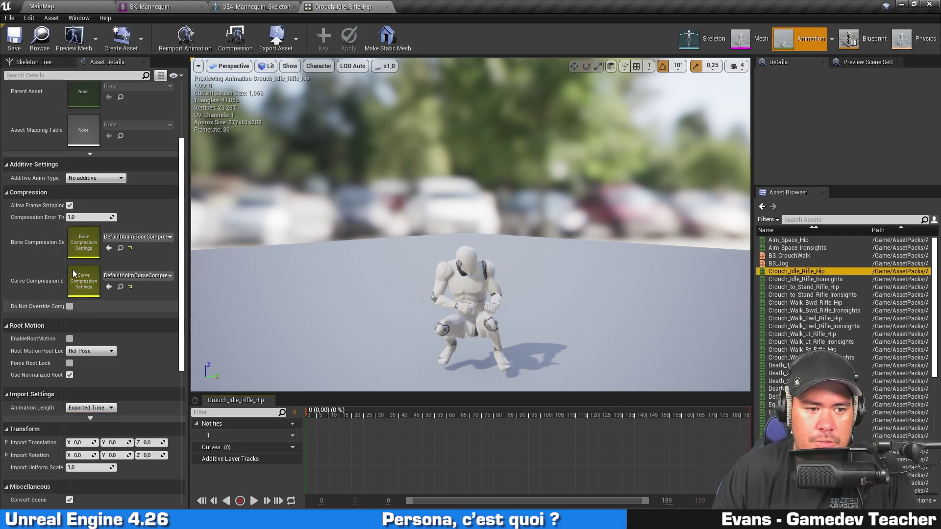
pyautogui.scroll(-3, 72, 270)
pyautogui.scroll(-3, 40, 254)
pyautogui.scroll(-2, 86, 431)
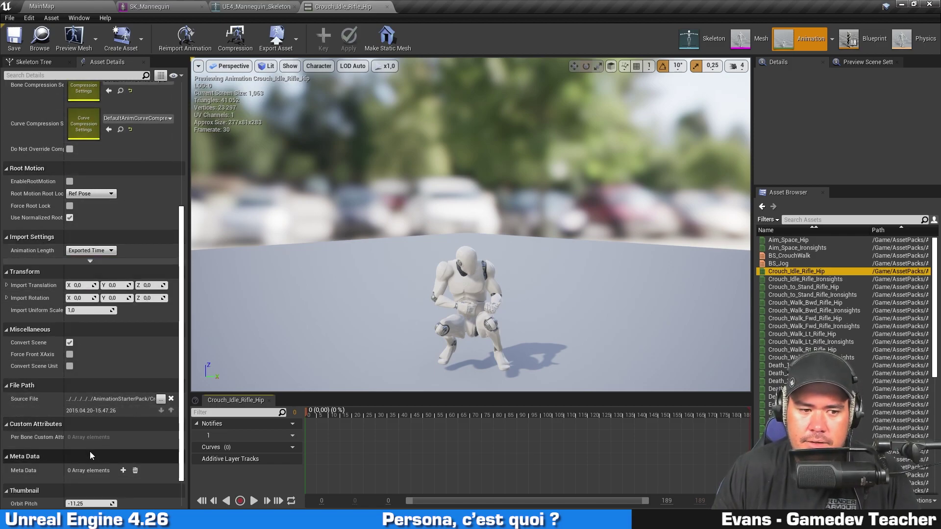
pyautogui.scroll(5, 88, 451)
pyautogui.scroll(1, 84, 449)
pyautogui.scroll(2, 40, 401)
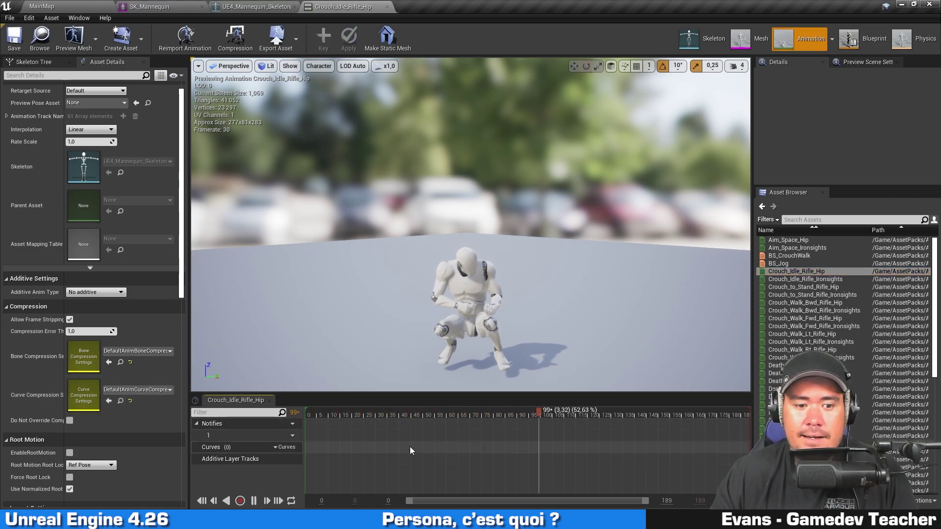
# - Play Crouch_Idle_Rifle_Hip in reverse and orbit to face the crouching character
pyautogui.click(226, 501)
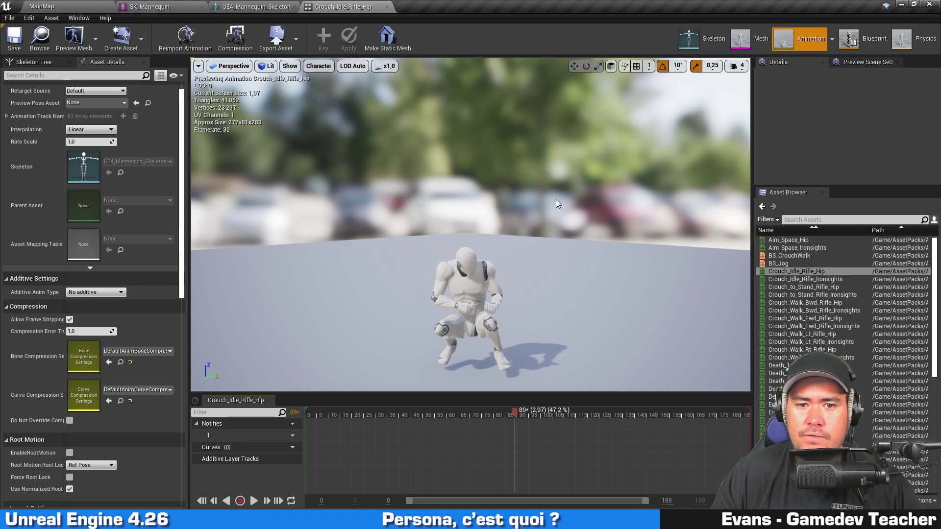
pyautogui.keyDown('alt'); pyautogui.moveTo(557, 204); pyautogui.dragTo(539, 186); pyautogui.keyUp('alt')
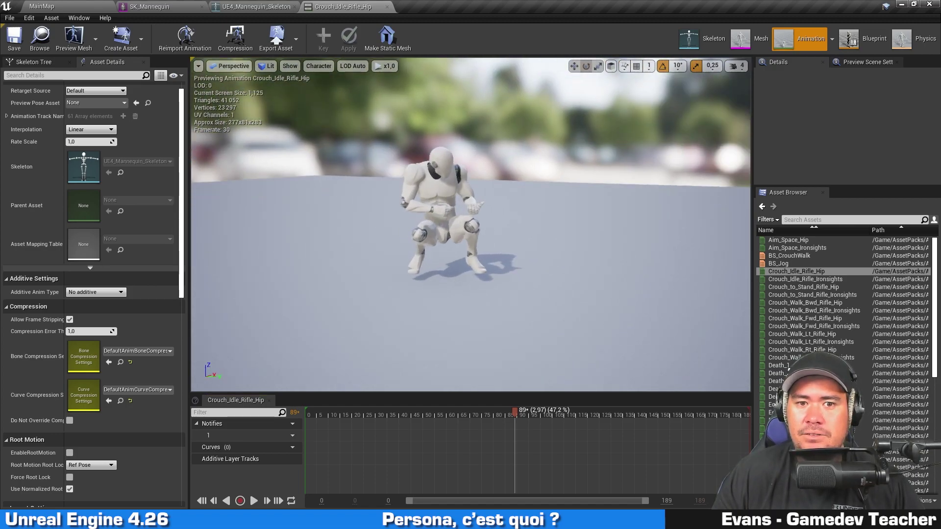
pyautogui.moveTo(490, 162)
pyautogui.keyDown('alt'); pyautogui.mouseDown()
pyautogui.moveTo(474, 142)
pyautogui.moveTo(547, 120)
pyautogui.mouseUp(); pyautogui.keyUp('alt')
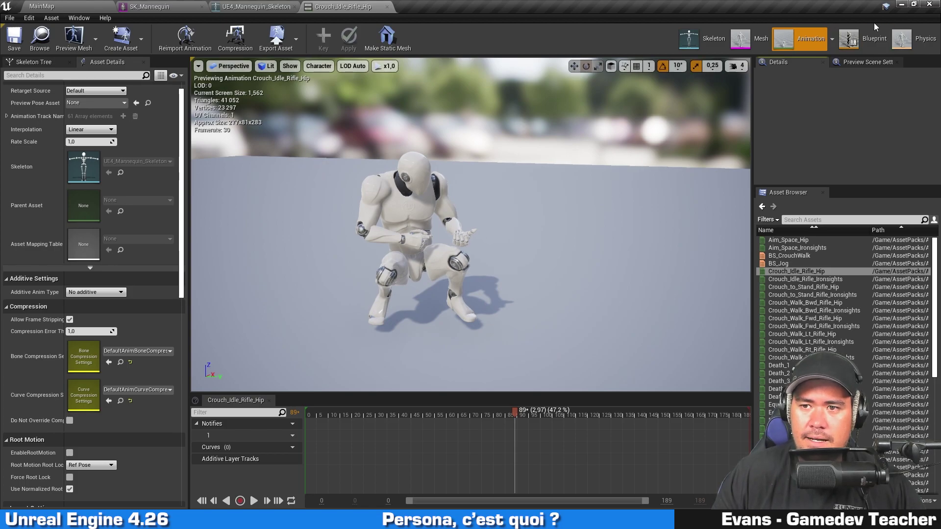
# - Switch to the animation blueprint and recenter the graph on the Crouch Walk state nodes
pyautogui.click(861, 41)
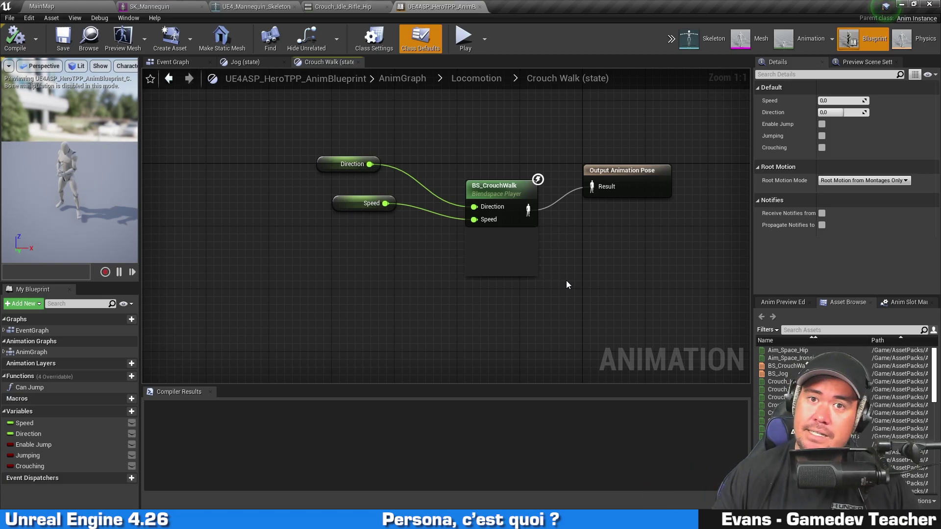
pyautogui.moveTo(607, 133); pyautogui.dragTo(570, 148, button='right')
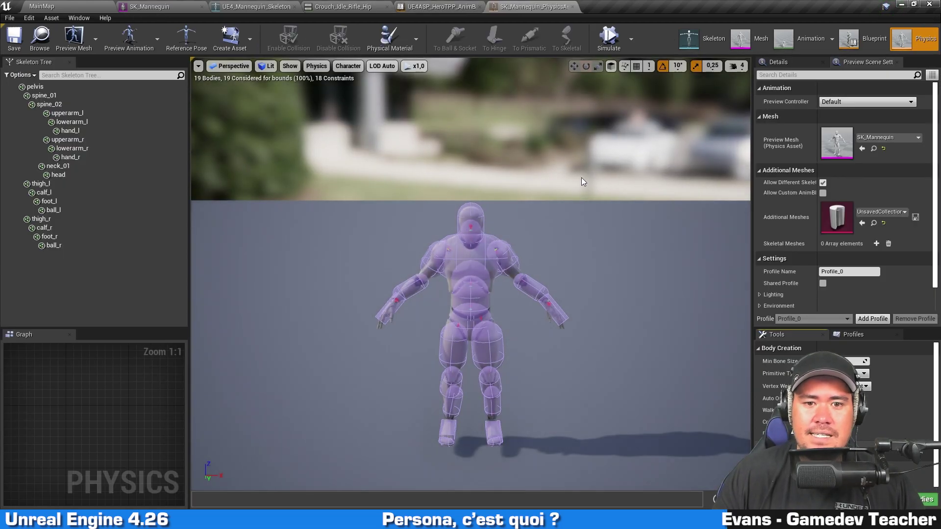
# - Simulate the mannequin's physics asset as a ragdoll, inspect the fall, then stop to reset it
pyautogui.keyDown('alt'); pyautogui.moveTo(542, 205); pyautogui.dragTo(444, 208); pyautogui.keyUp('alt')
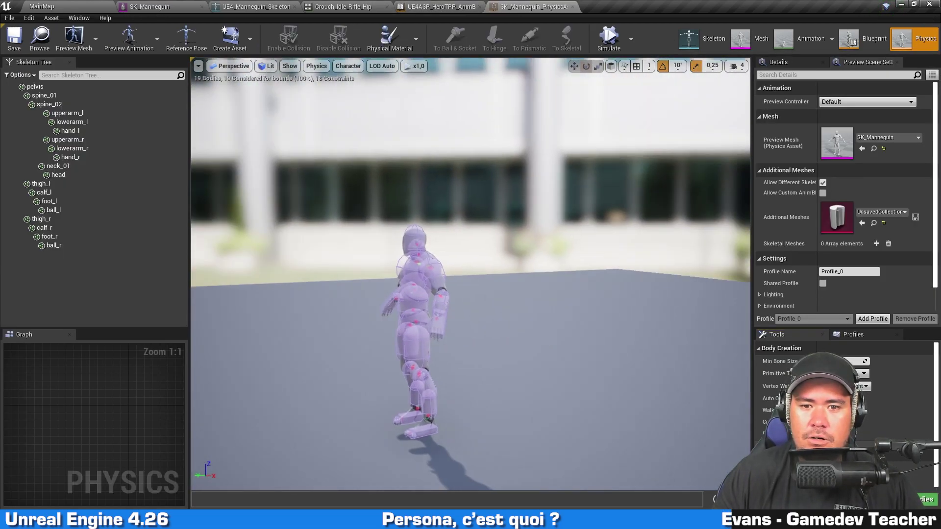
pyautogui.scroll(-3, 470, 274)
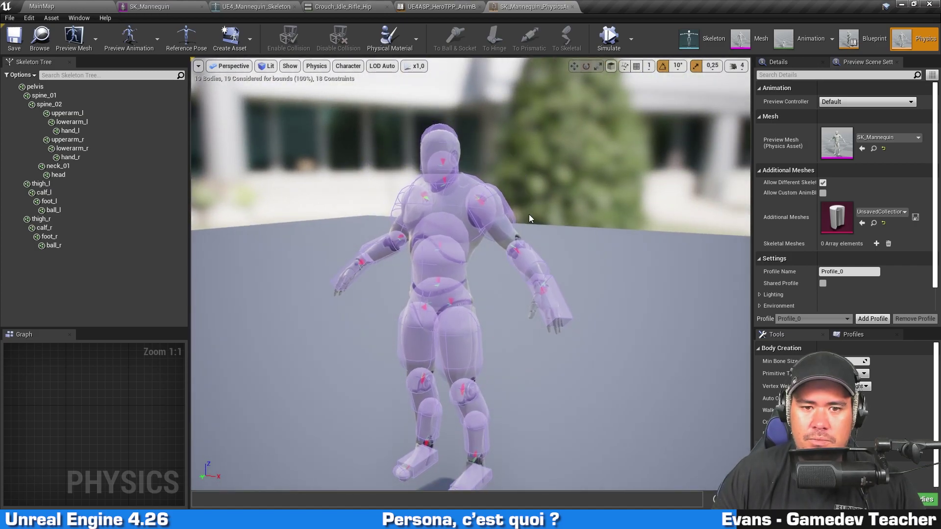
pyautogui.moveTo(471, 274)
pyautogui.keyDown('alt'); pyautogui.mouseDown()
pyautogui.moveTo(470, 236)
pyautogui.moveTo(471, 274)
pyautogui.mouseUp(); pyautogui.keyUp('alt')
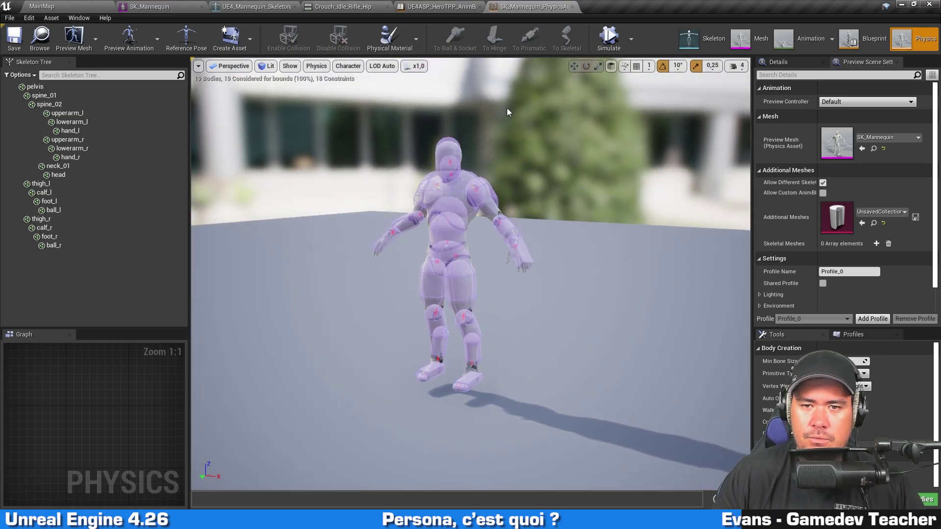
pyautogui.click(607, 44)
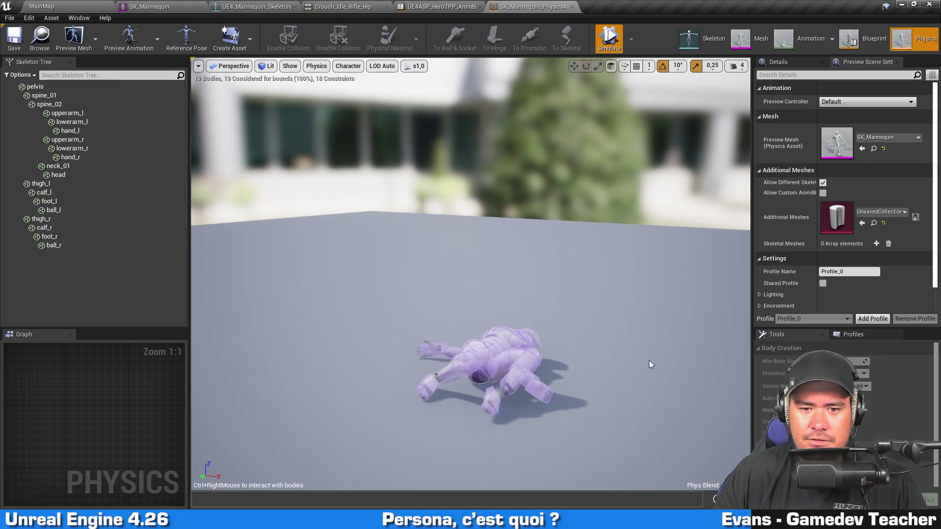
pyautogui.moveTo(633, 356)
pyautogui.keyDown('alt'); pyautogui.mouseDown()
pyautogui.moveTo(634, 324)
pyautogui.moveTo(640, 330)
pyautogui.mouseUp(); pyautogui.keyUp('alt')
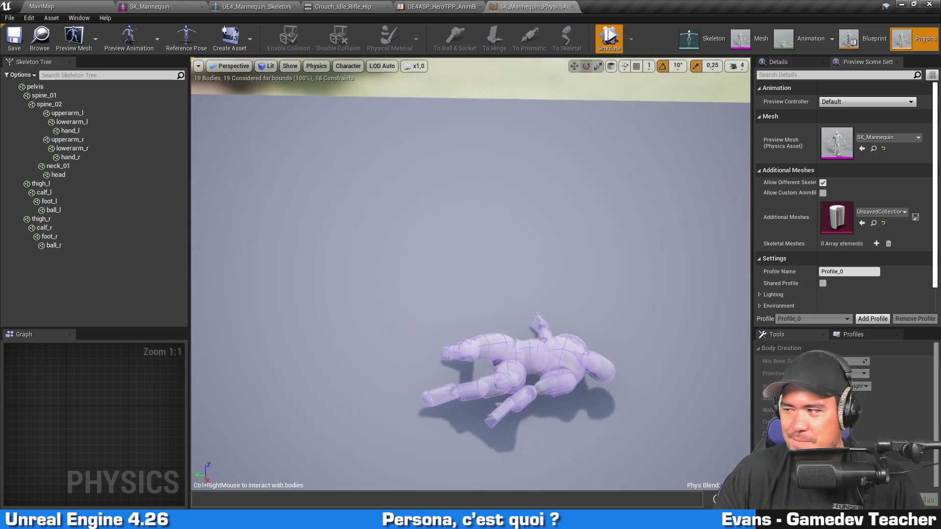
pyautogui.keyDown('alt'); pyautogui.moveTo(606, 166); pyautogui.dragTo(606, 196); pyautogui.keyUp('alt')
pyautogui.click(609, 41)
pyautogui.keyDown('alt'); pyautogui.moveTo(552, 169); pyautogui.dragTo(613, 169); pyautogui.keyUp('alt')
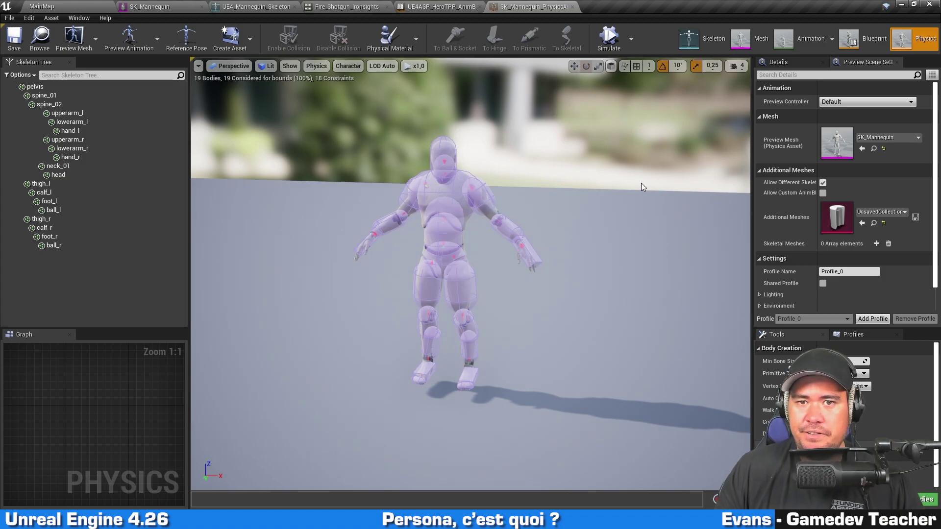
# - Return to Animation mode and filter the Asset Browser by 'jog'
pyautogui.click(808, 48)
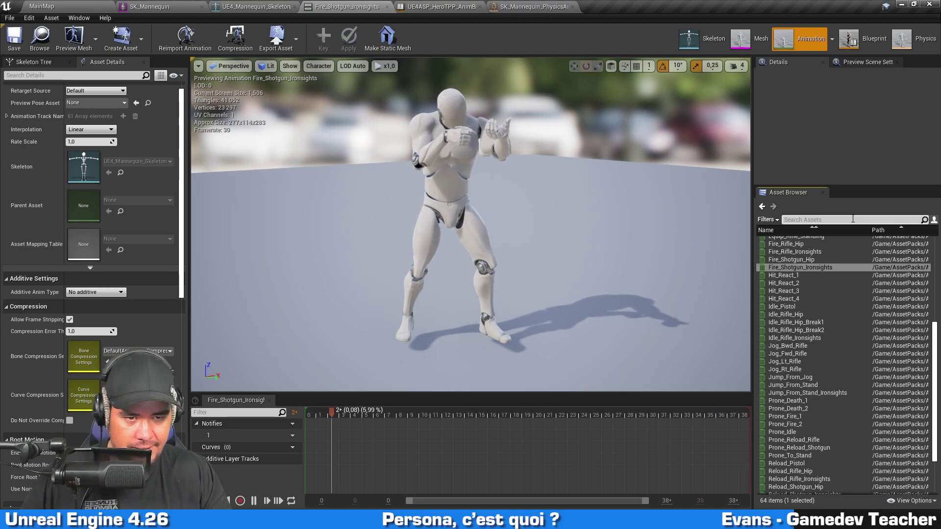
pyautogui.click(853, 219)
pyautogui.write('j')
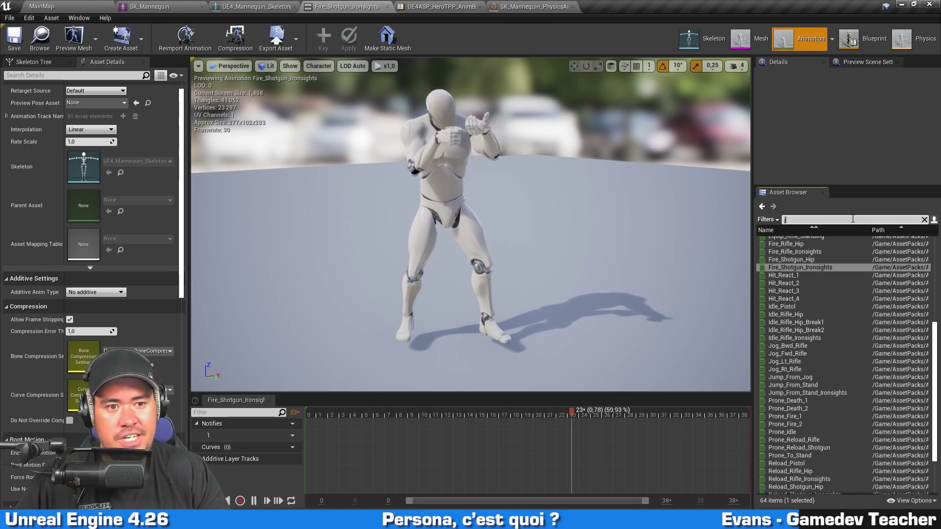
pyautogui.write('og')
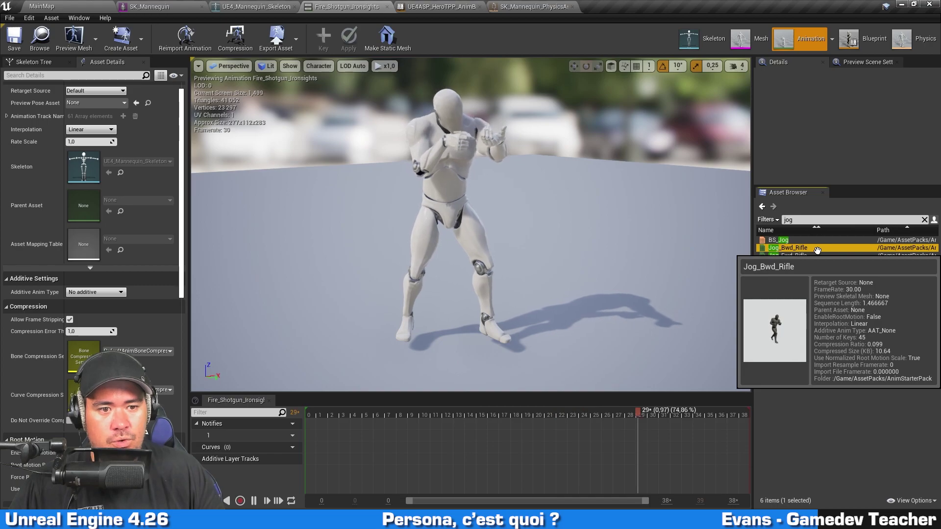
# - Preview the Jog_Bwd_Rifle, Jog_Fwd_Rifle, Jog_Lt_Rifle and Jog_Rt_Rifle animations, orbiting around the character
pyautogui.doubleClick(817, 248)
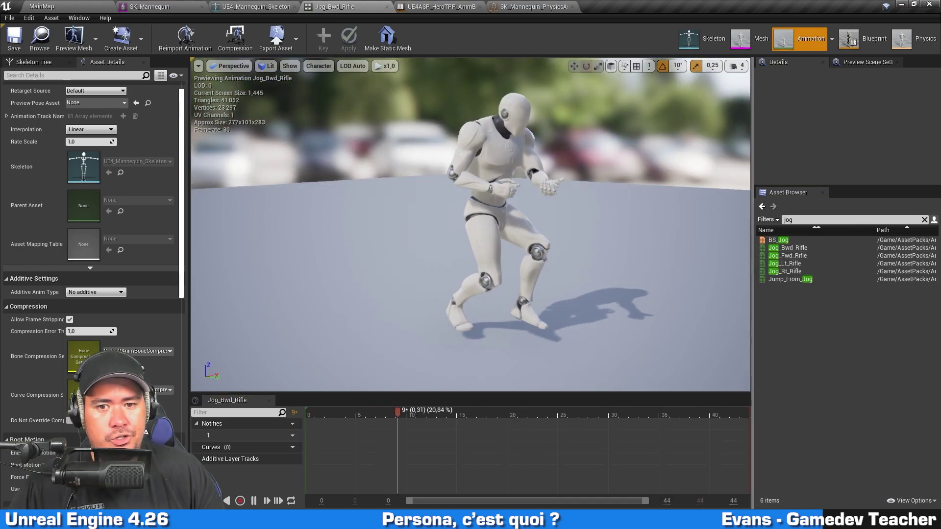
pyautogui.moveTo(598, 241); pyautogui.dragTo(578, 231)
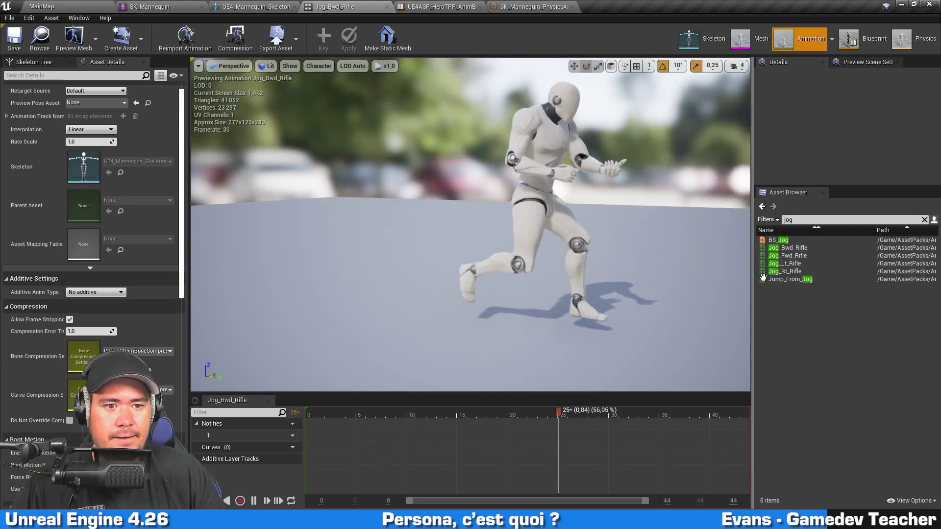
pyautogui.doubleClick(815, 254)
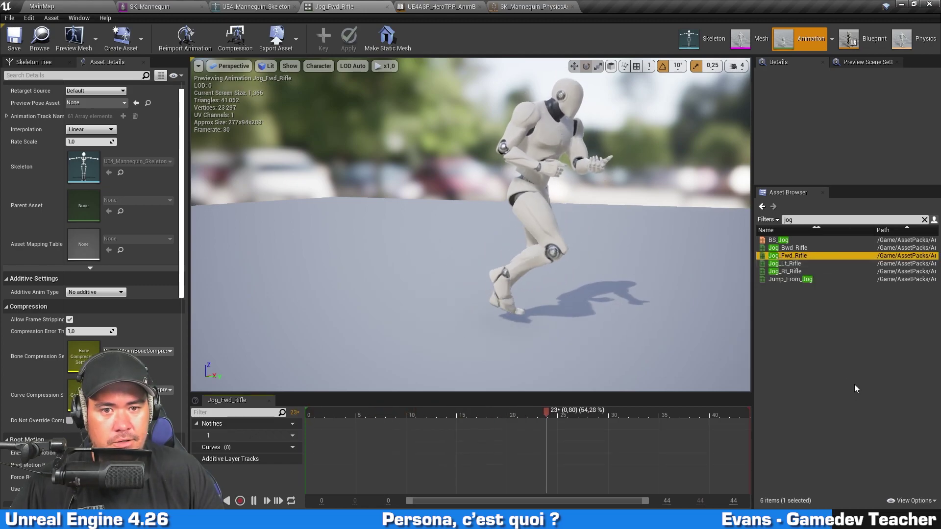
pyautogui.doubleClick(798, 264)
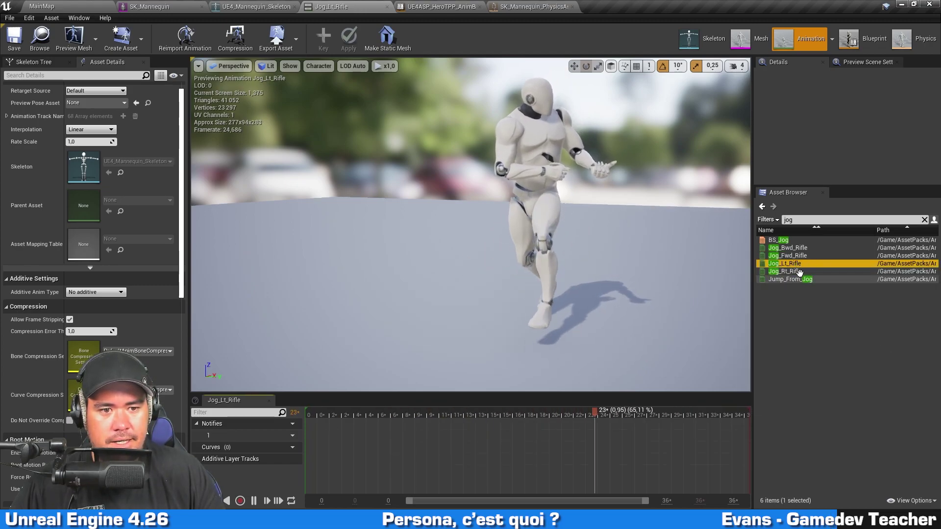
pyautogui.click(800, 271)
pyautogui.doubleClick(800, 272)
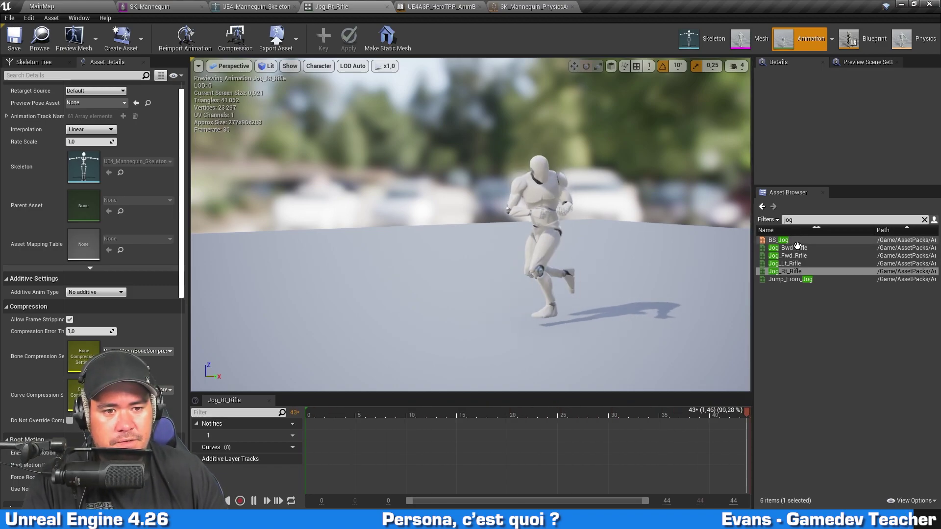
pyautogui.click(788, 255)
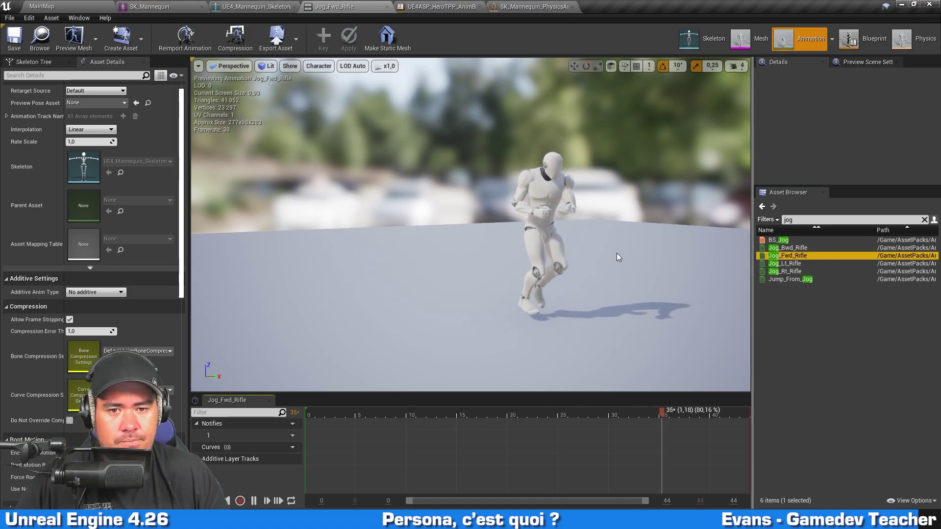
pyautogui.moveTo(454, 235); pyautogui.dragTo(504, 218, button='right')
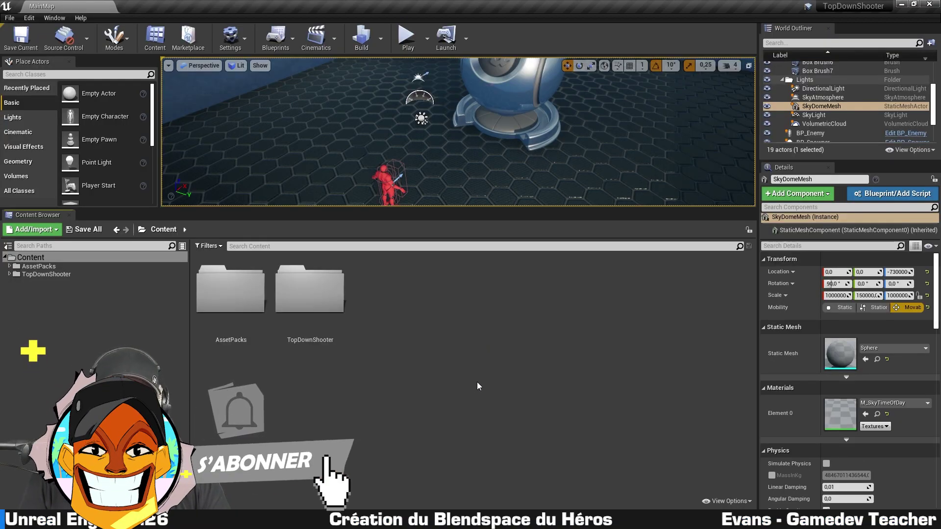
# - Navigate into the TopDownShooter project's Core folder
pyautogui.click(326, 294)
pyautogui.doubleClick(326, 295)
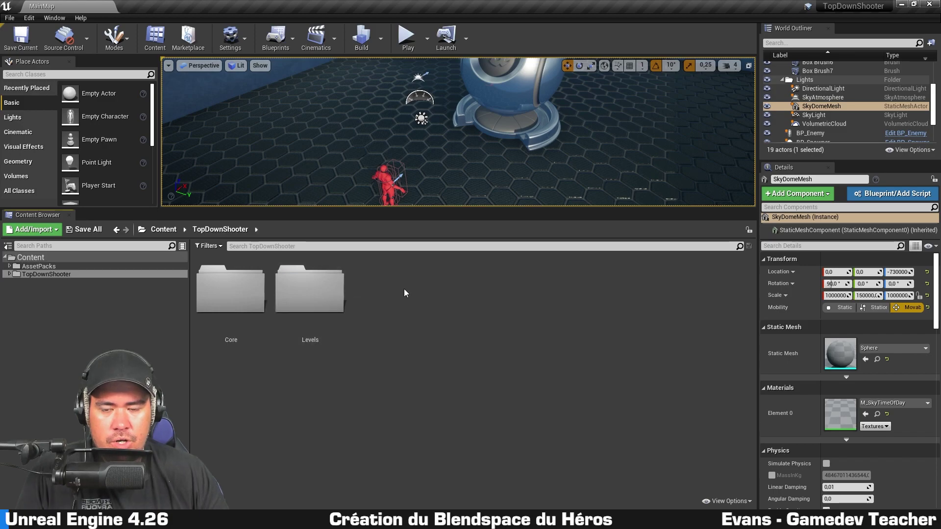
pyautogui.doubleClick(239, 296)
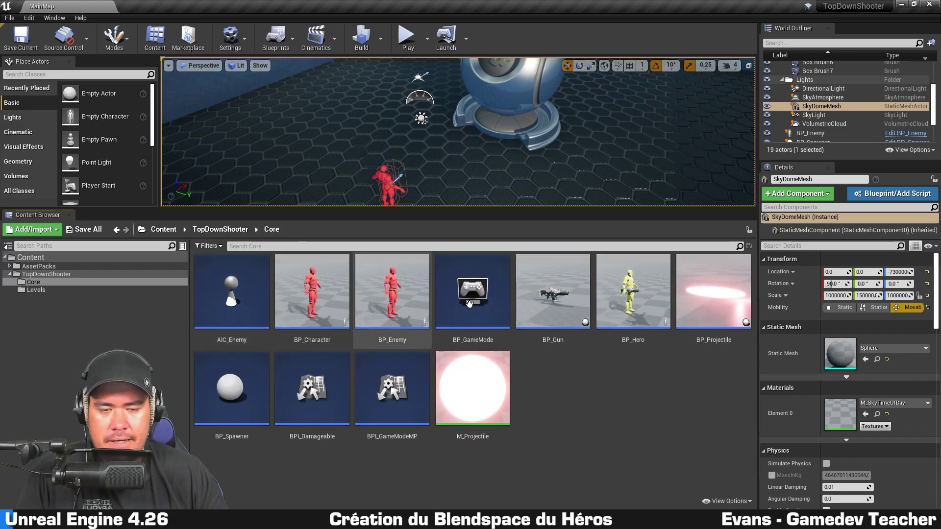
# - Create a Blend Space on UE4_Mannequin_Skeleton named BS_Jog
pyautogui.rightClick(556, 380)
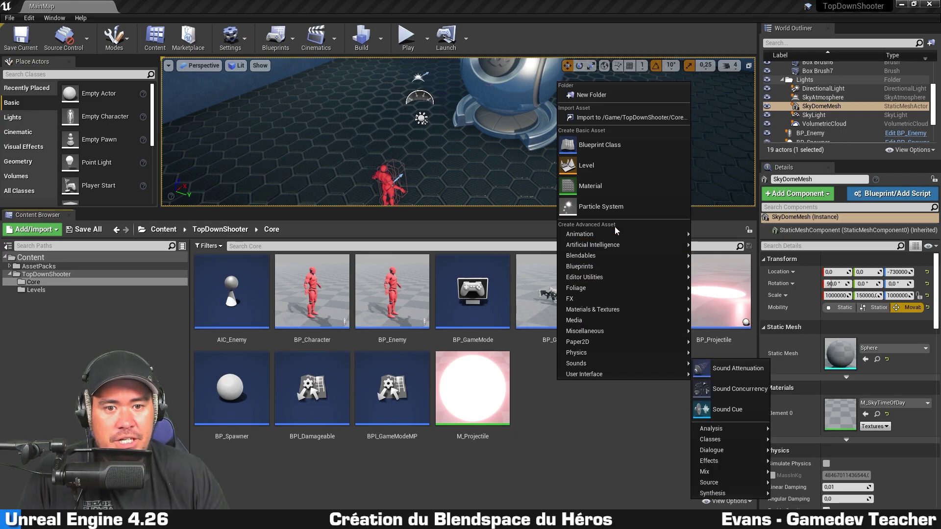
pyautogui.moveTo(598, 237)
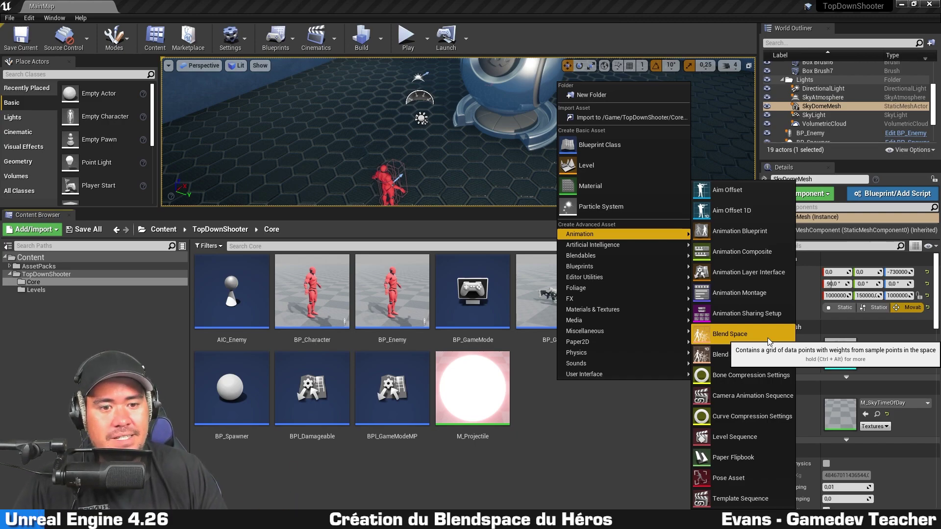
pyautogui.click(767, 337)
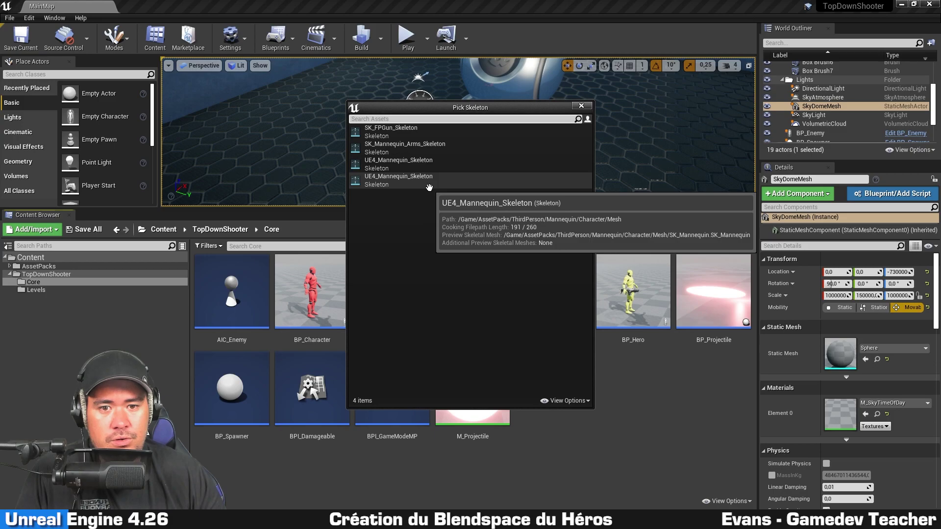
pyautogui.click(430, 162)
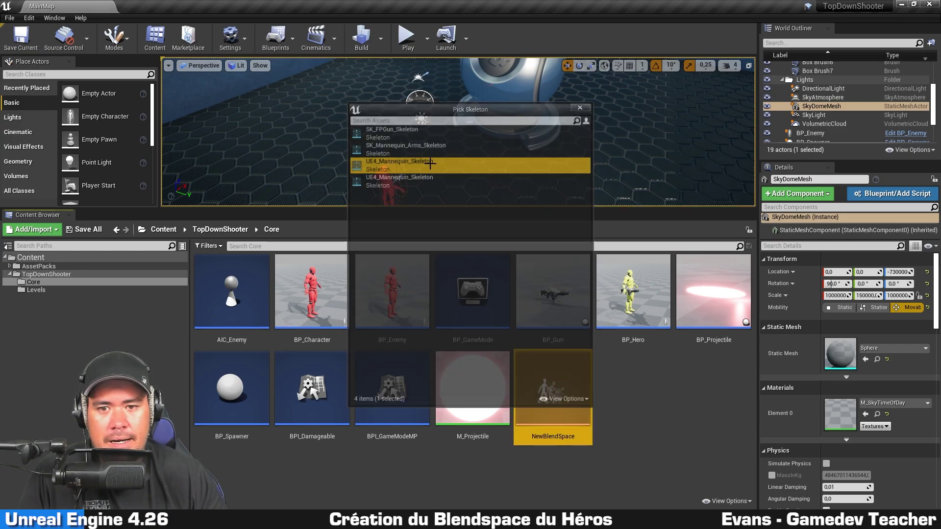
pyautogui.write('BS')
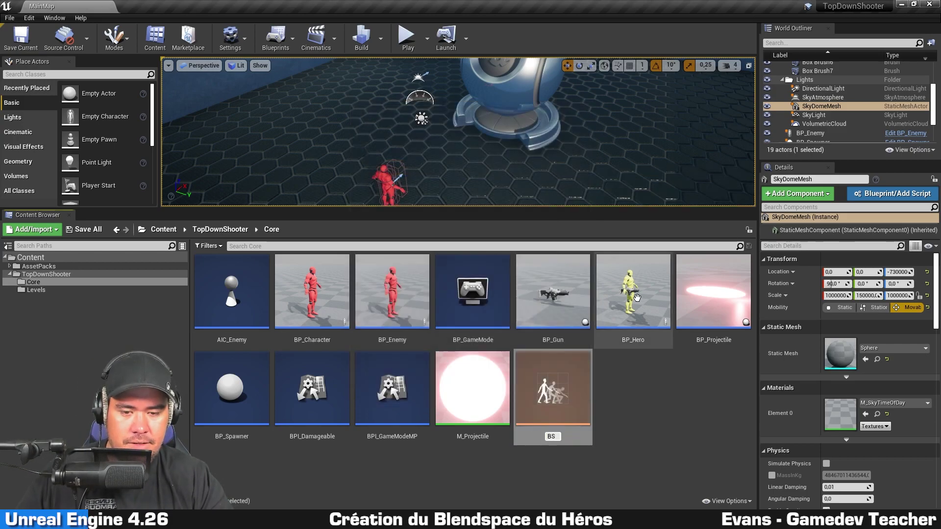
pyautogui.write('_Jog')
pyautogui.press('Return')
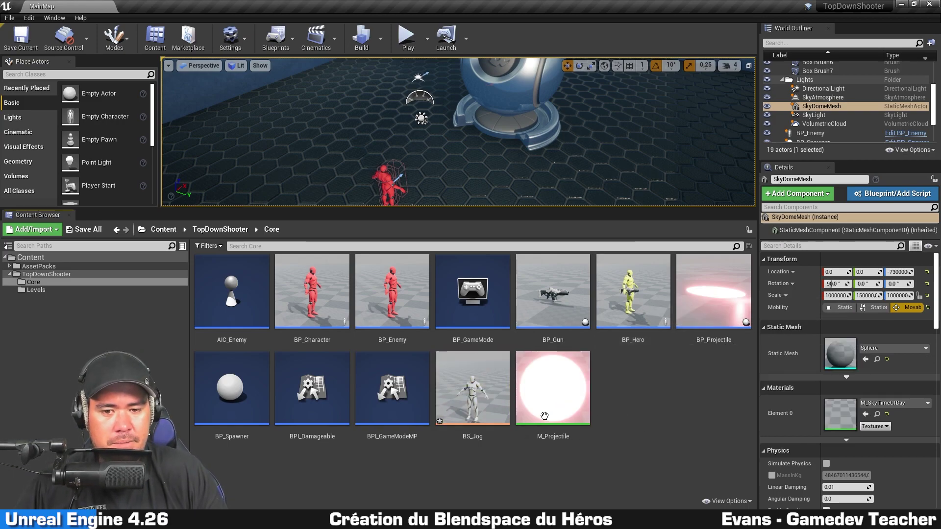
# - Open BS_Jog and dock its editor as a tab beside the level editor
pyautogui.doubleClick(468, 401)
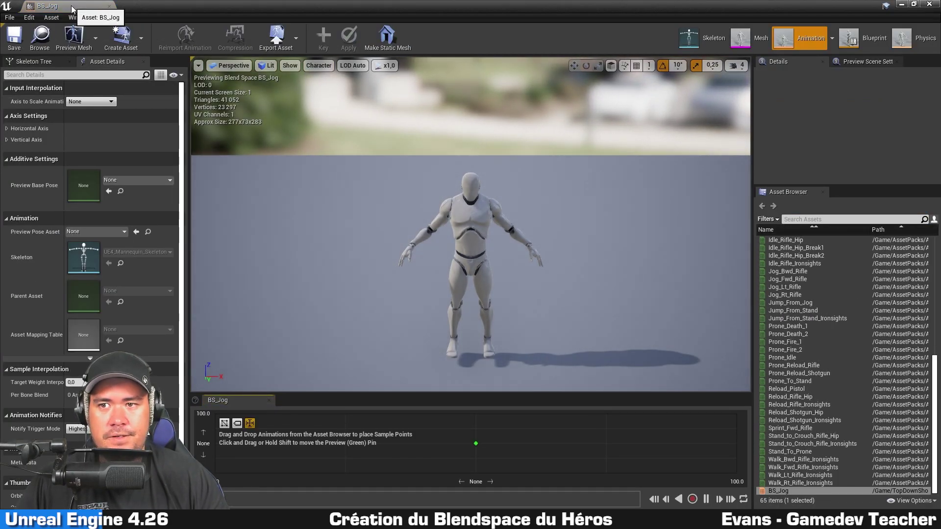
pyautogui.moveTo(103, 7)
pyautogui.mouseDown()
pyautogui.moveTo(186, 36)
pyautogui.moveTo(220, 7)
pyautogui.mouseUp()
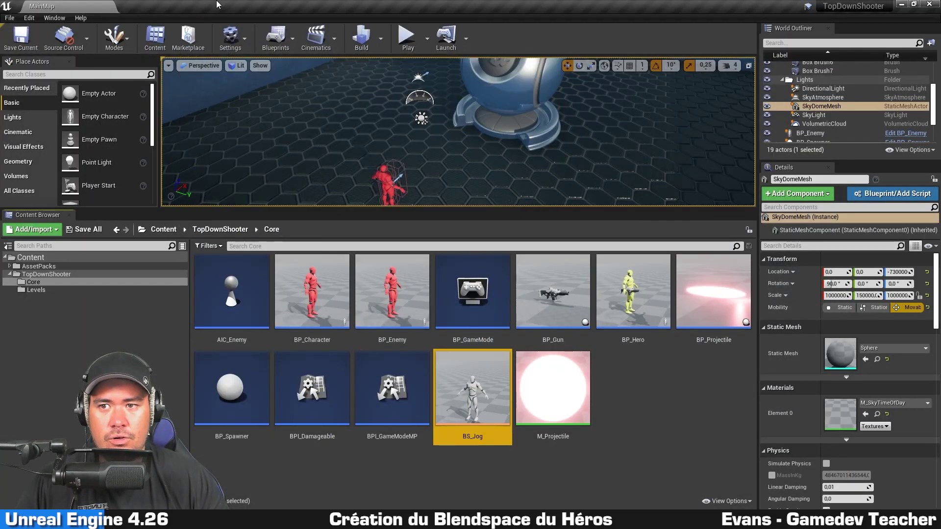
pyautogui.click(73, 6)
pyautogui.click(136, 5)
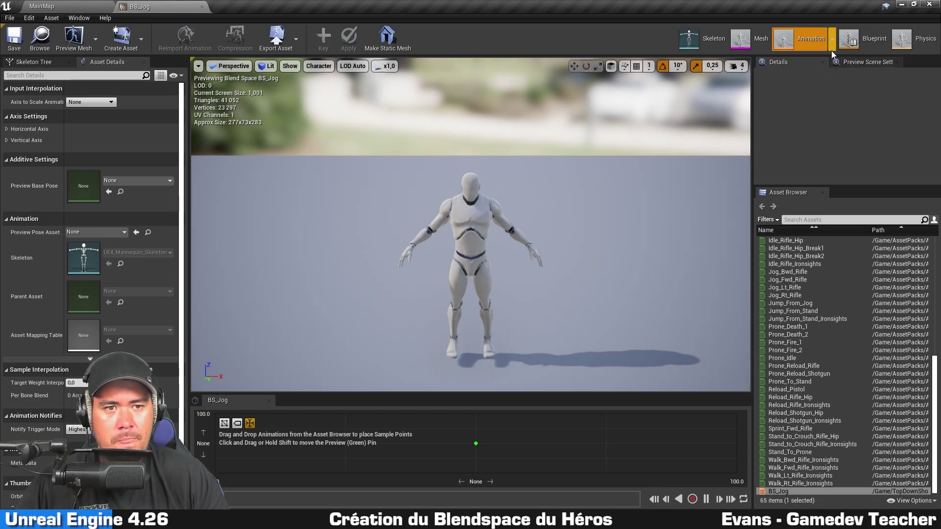
pyautogui.click(741, 39)
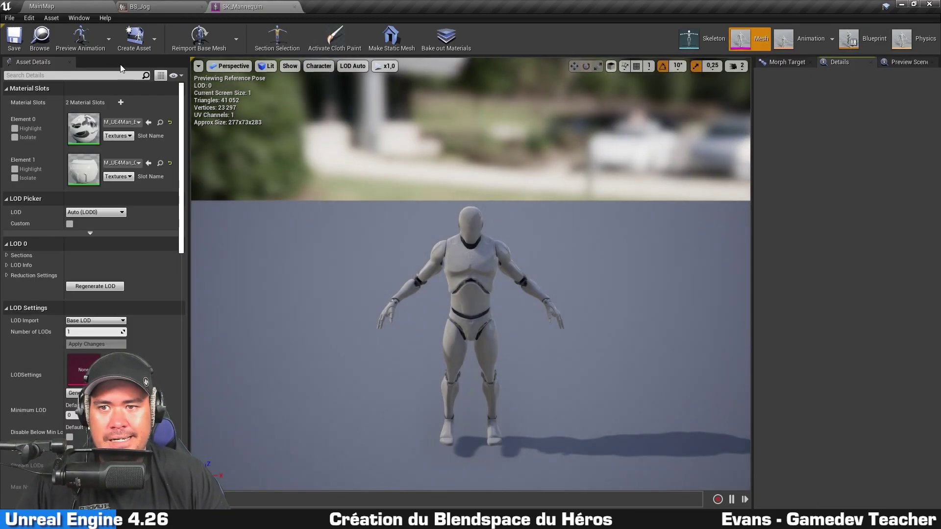
pyautogui.click(44, 6)
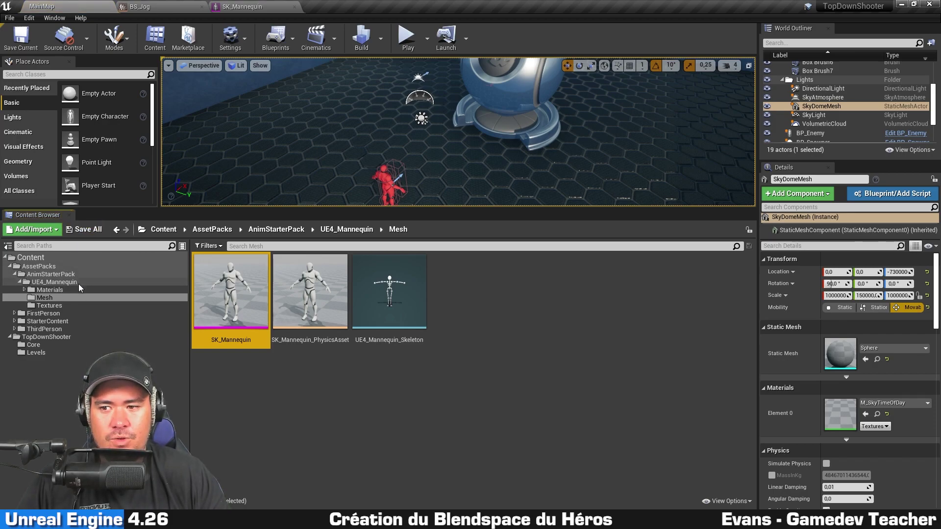
pyautogui.click(167, 6)
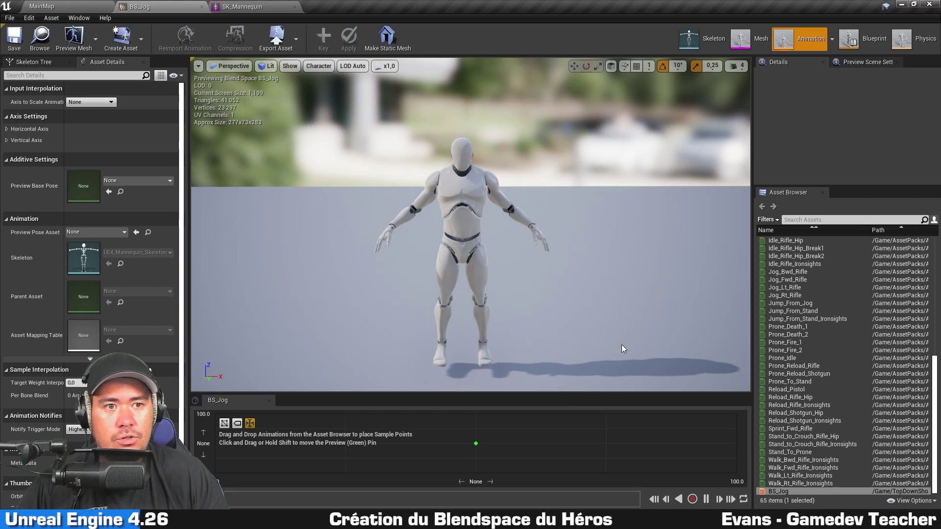
# - Reset the editor layout, enlarge the blend-space grid, and reopen BS_Jog with its grid
pyautogui.click(796, 40)
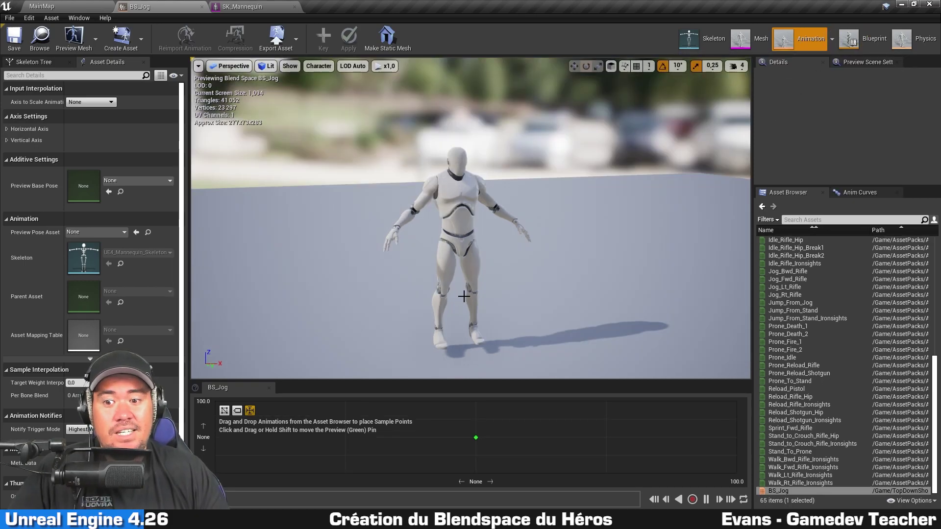
pyautogui.moveTo(468, 375); pyautogui.dragTo(392, 283)
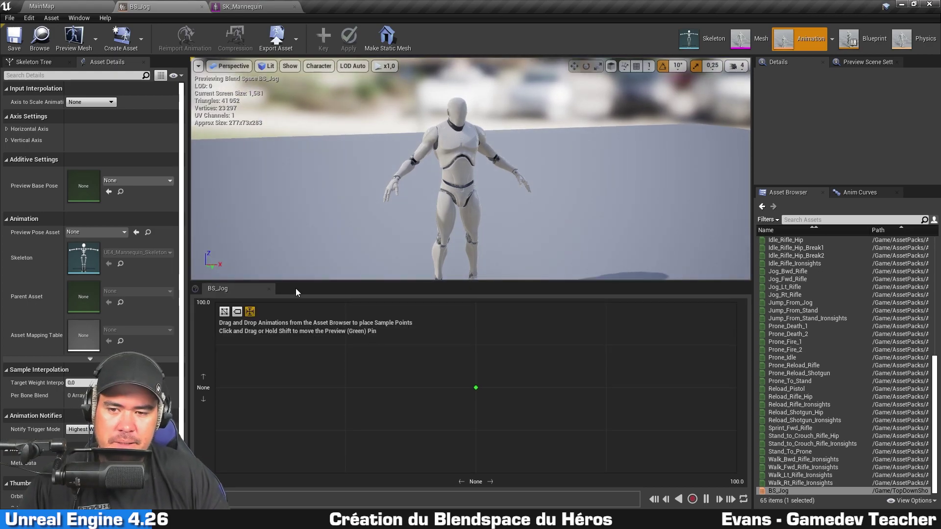
pyautogui.click(269, 289)
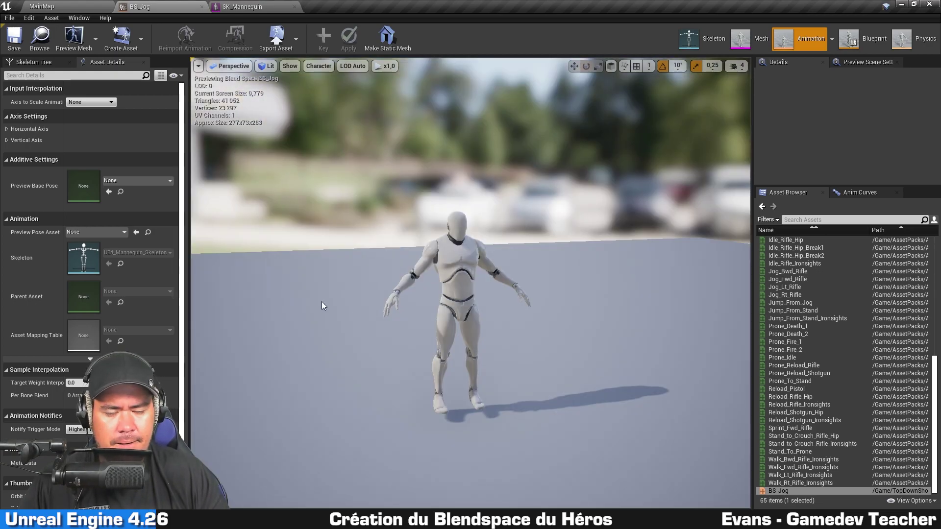
pyautogui.click(833, 349)
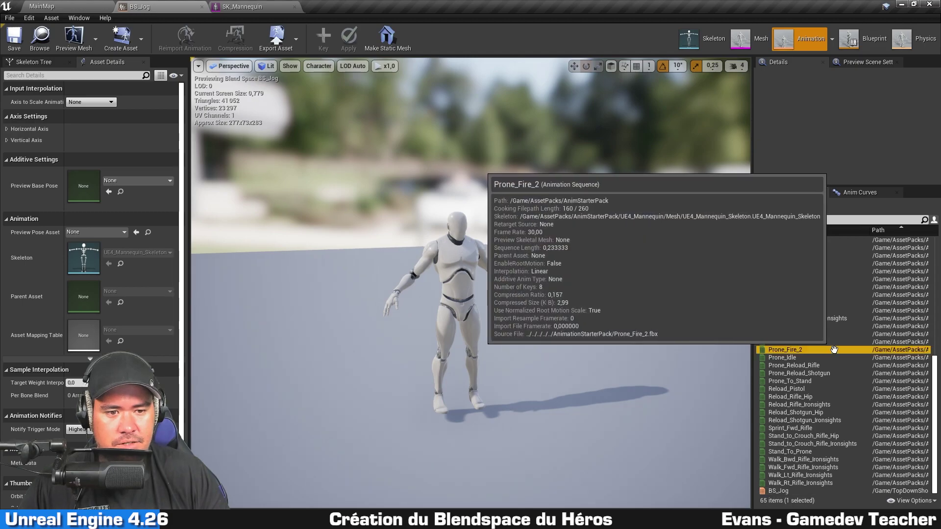
pyautogui.doubleClick(829, 349)
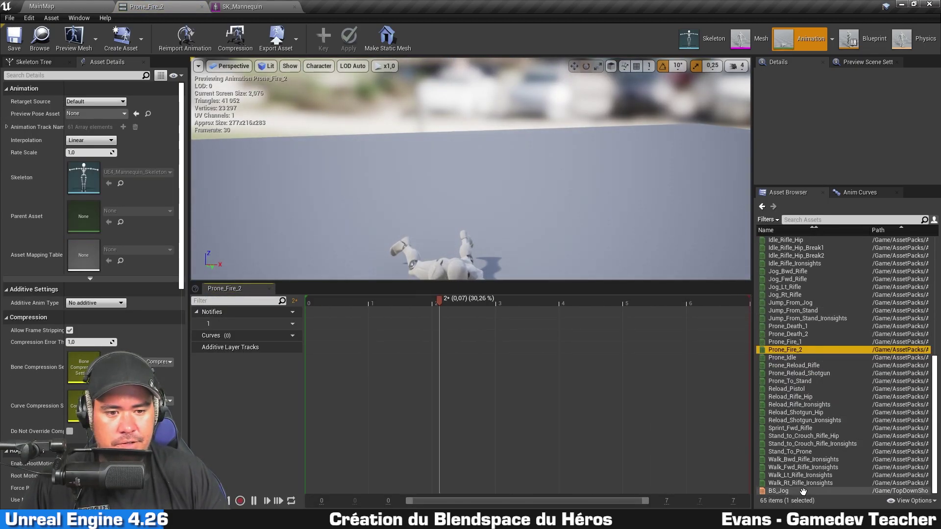
pyautogui.doubleClick(803, 490)
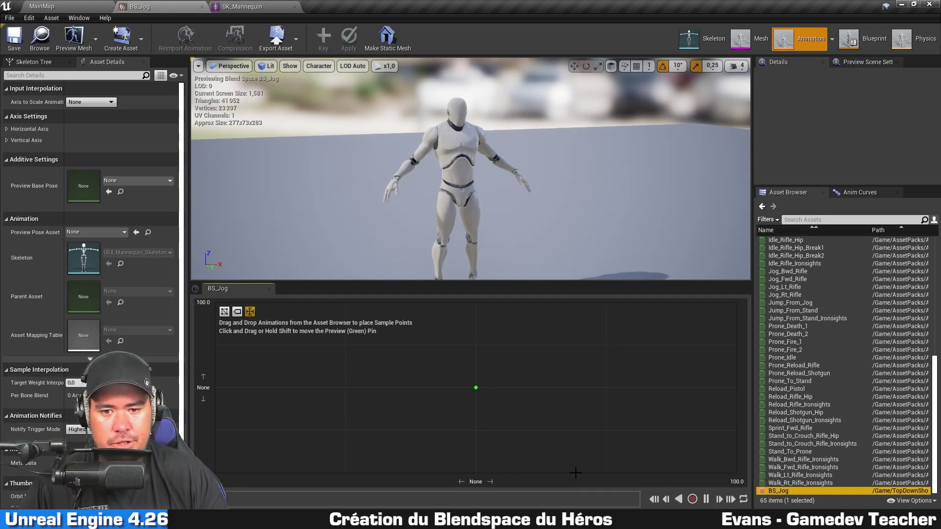
# - Name the horizontal axis Direction with a range of -180 to 180
pyautogui.moveTo(518, 359); pyautogui.dragTo(556, 362)
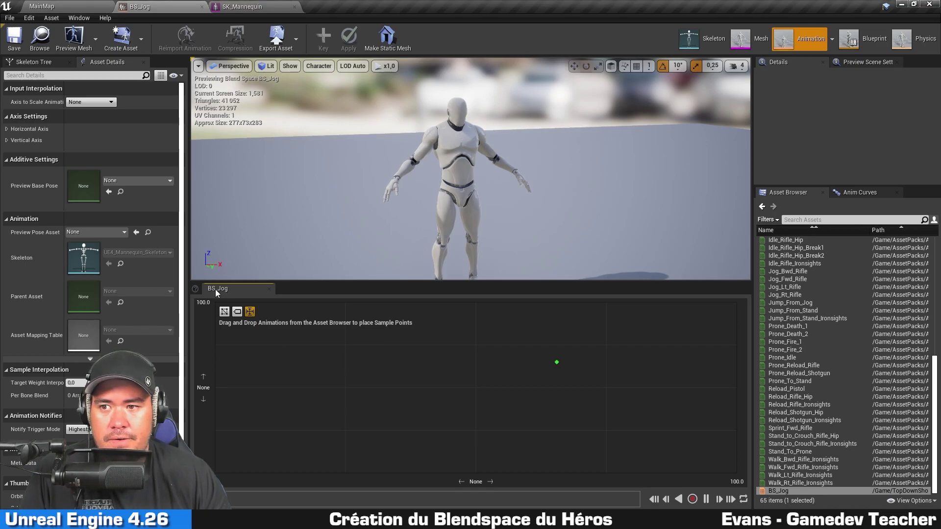
pyautogui.click(6, 129)
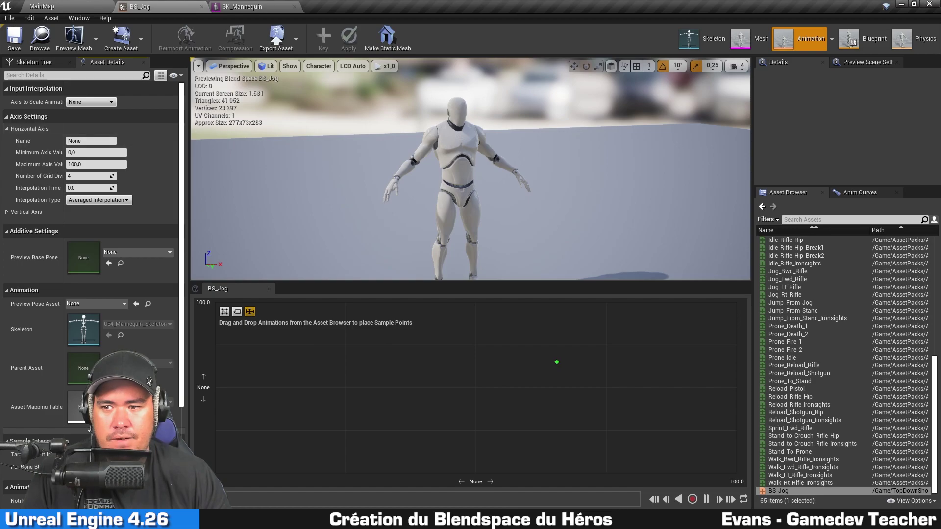
pyautogui.click(7, 212)
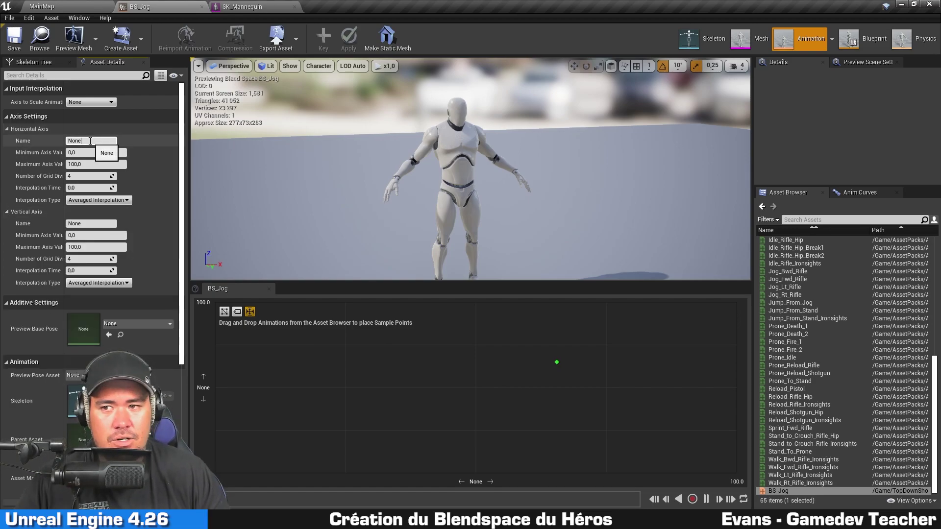
pyautogui.click(90, 141)
pyautogui.write('rection')
pyautogui.press('Return')
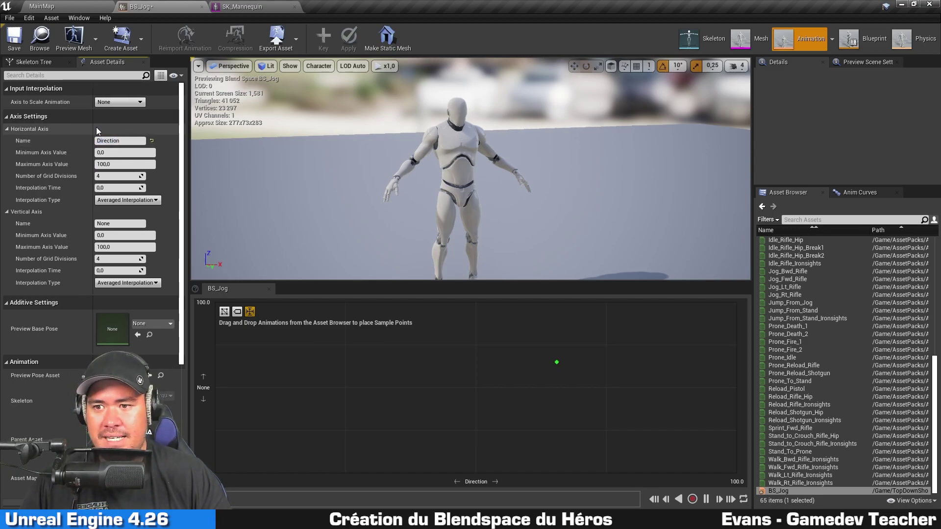
pyautogui.write('-180')
pyautogui.press('Return')
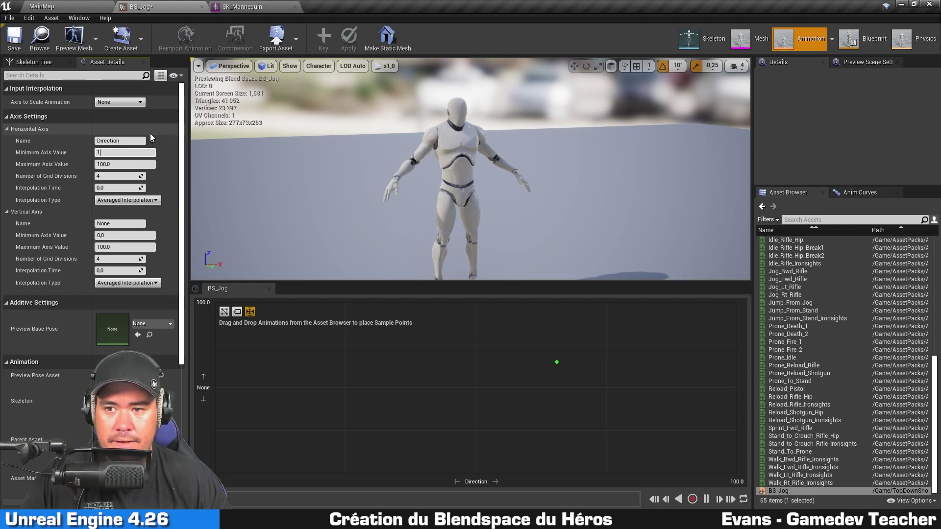
pyautogui.press('Tab')
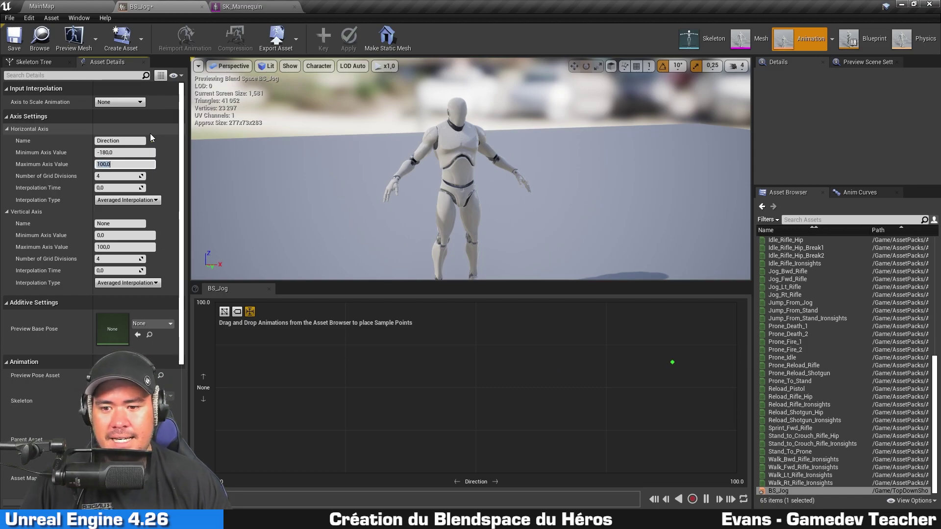
pyautogui.write('180')
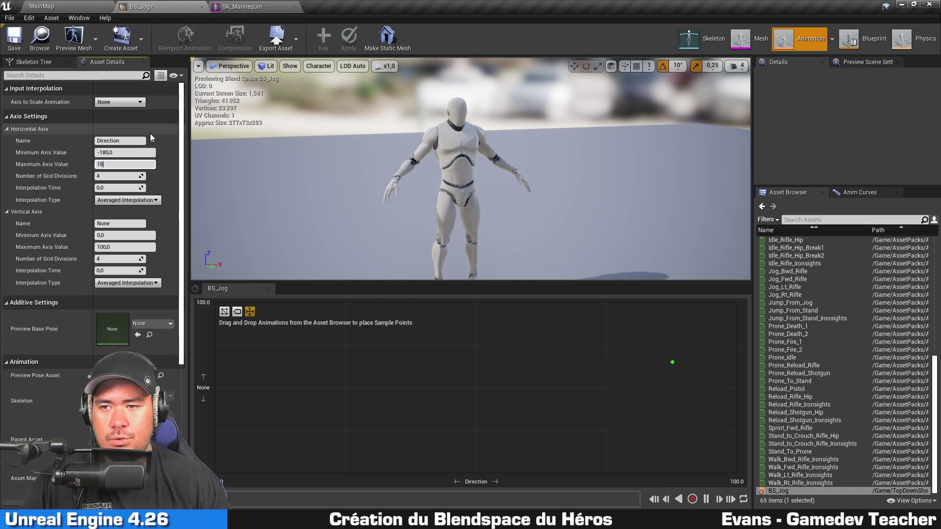
pyautogui.press('Return')
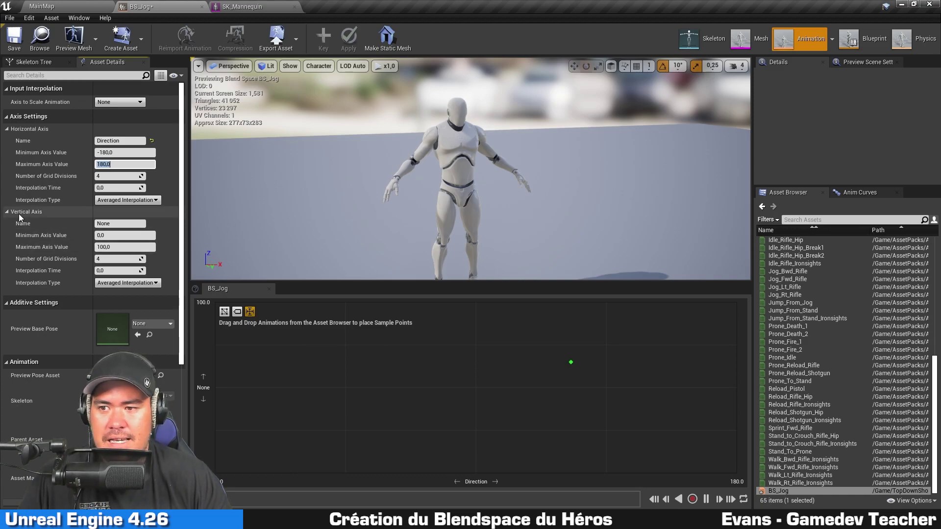
# - Name the vertical axis Speed with a range of 0 to 150, and save BS_Jog
pyautogui.click(120, 224)
pyautogui.write('Speed')
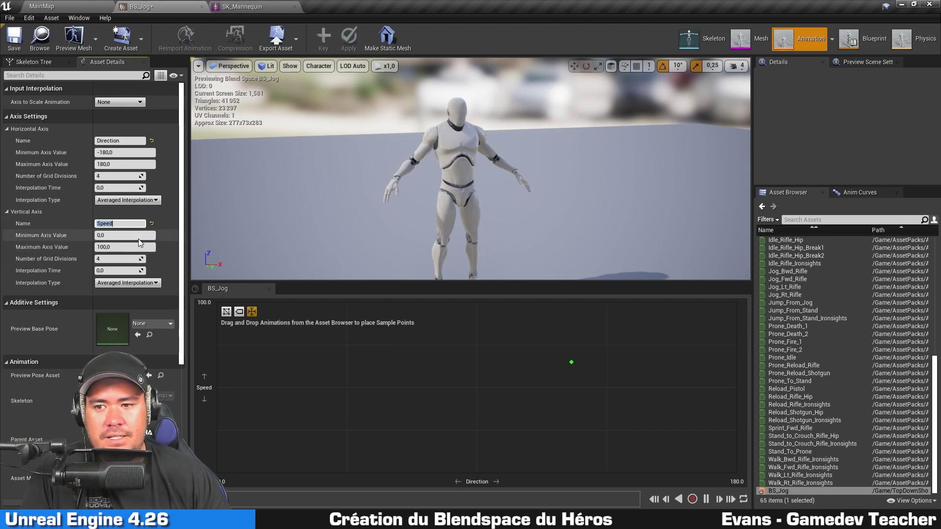
pyautogui.click(136, 236)
pyautogui.write('150')
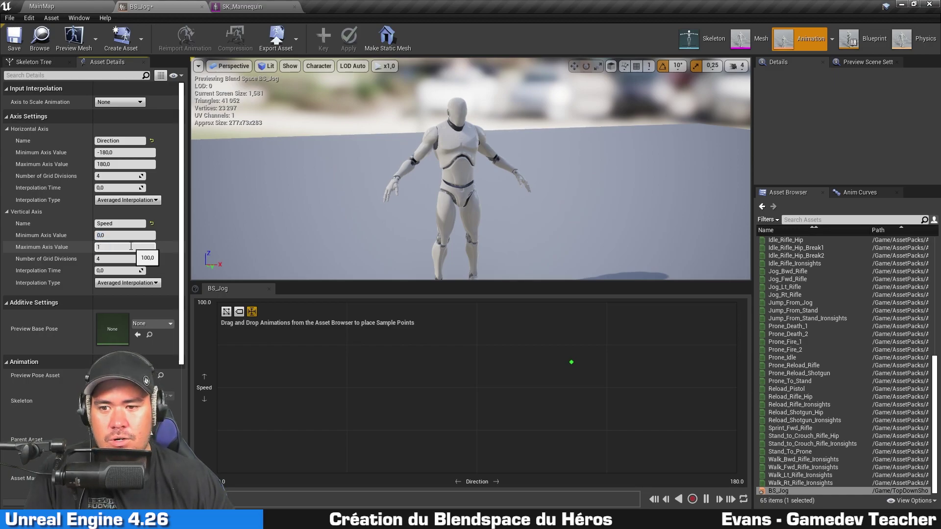
pyautogui.click(14, 38)
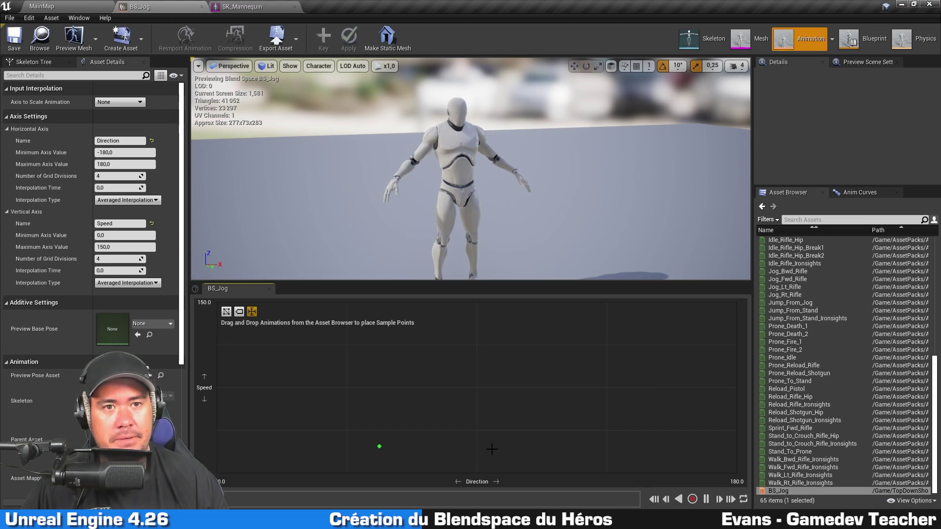
# - Search 'idle' and drop Idle_Rifle_Hip onto the grid at Direction 0, Speed 0
pyautogui.click(838, 220)
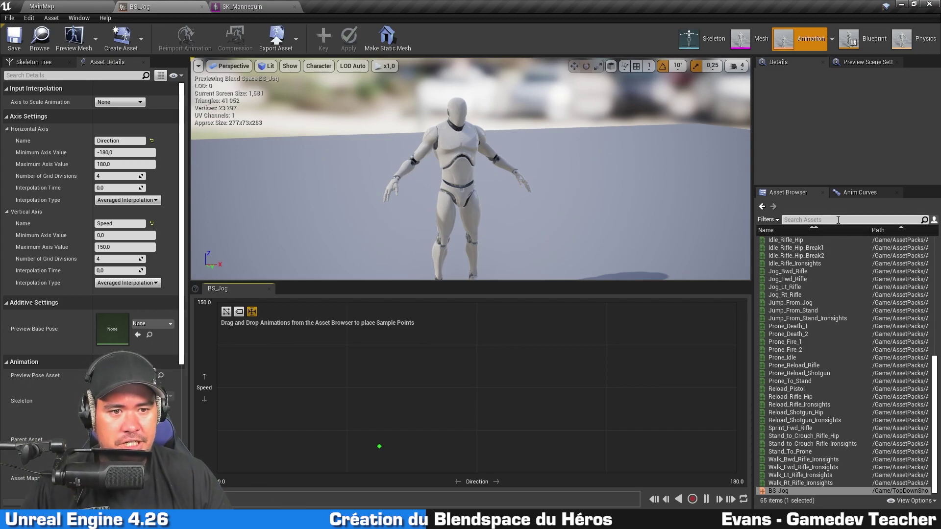
pyautogui.write('idle')
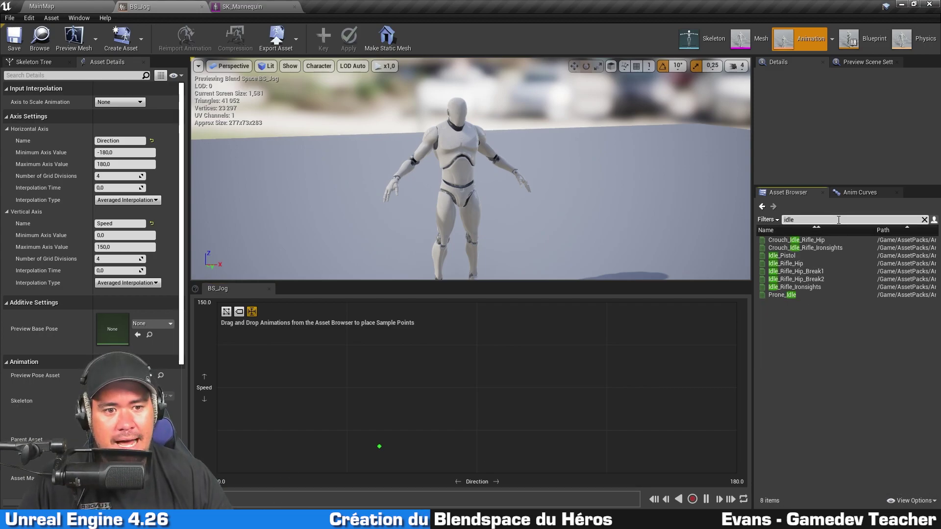
pyautogui.click(787, 264)
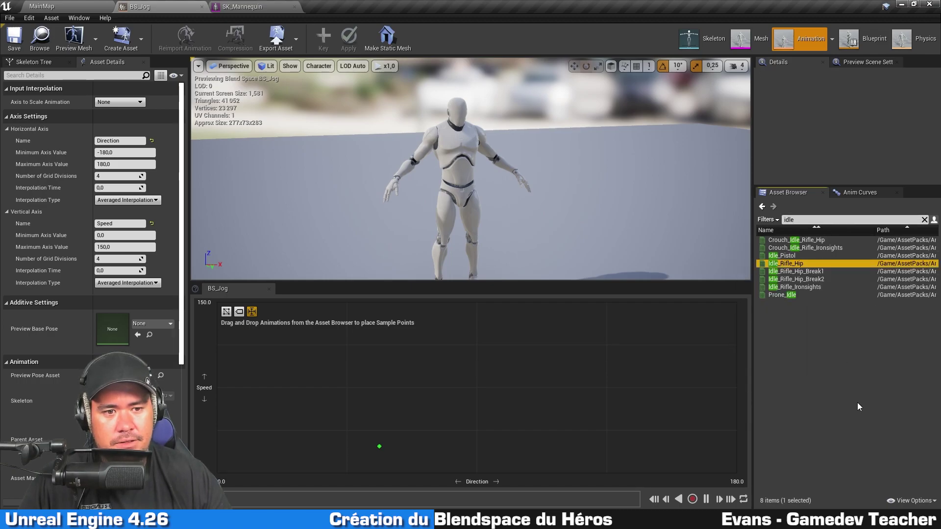
pyautogui.moveTo(789, 264); pyautogui.dragTo(478, 470)
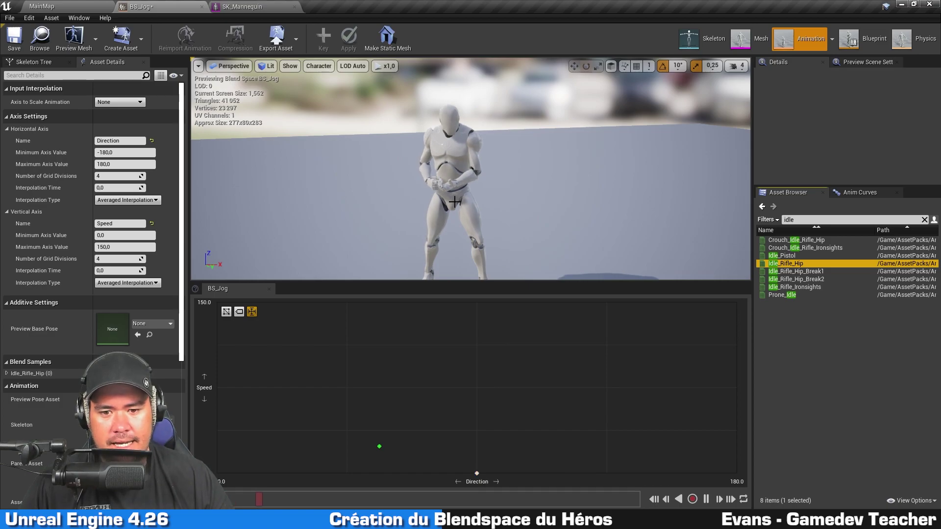
pyautogui.moveTo(429, 171)
pyautogui.mouseDown()
pyautogui.moveTo(526, 216)
pyautogui.moveTo(509, 196)
pyautogui.moveTo(525, 176)
pyautogui.mouseUp()
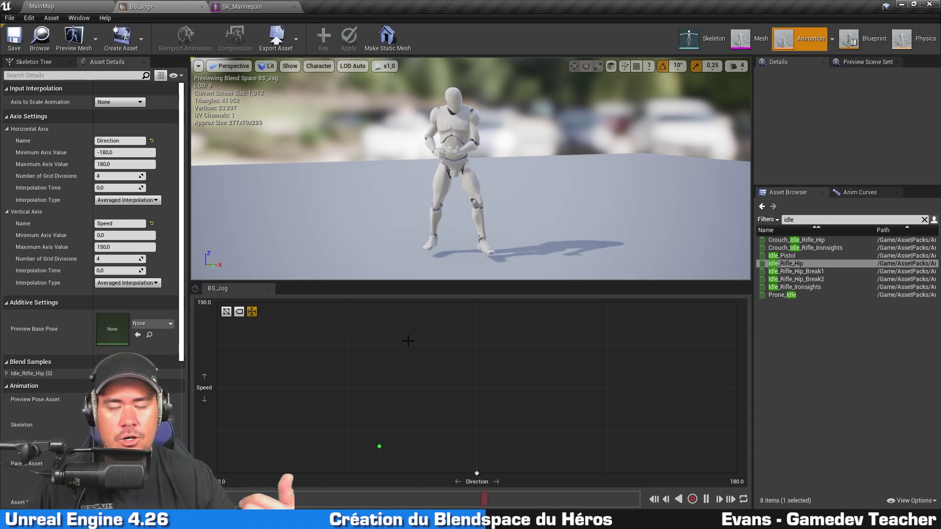
pyautogui.click(111, 248)
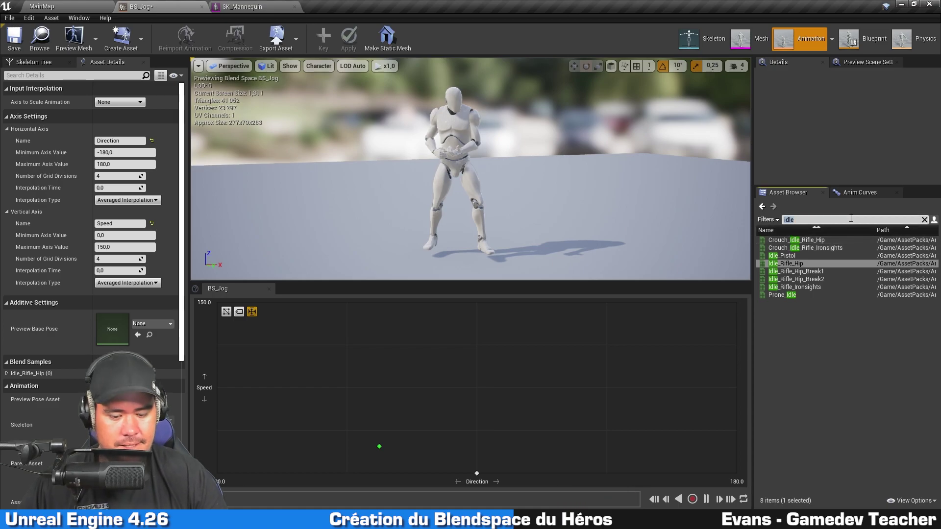
# - Search 'jog' and place Jog_Fwd_Rifle at Direction 0, Speed 150
pyautogui.write('jog')
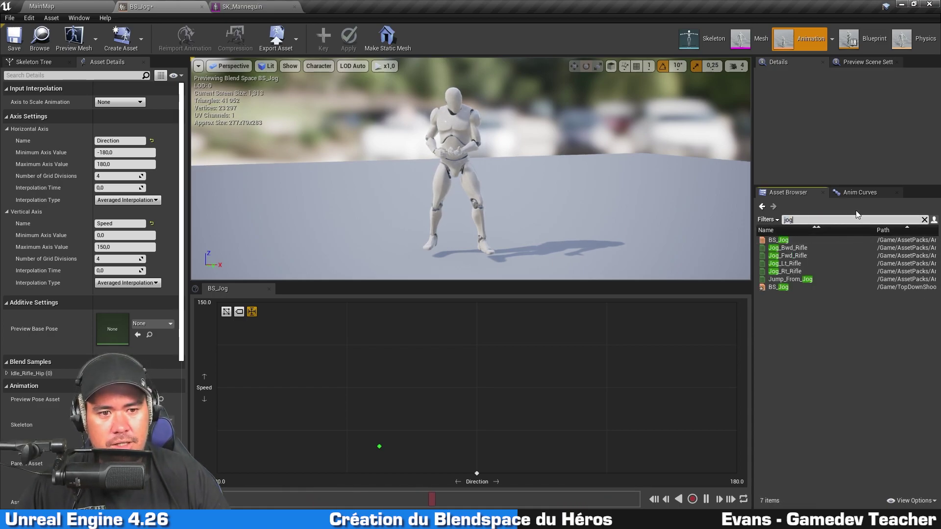
pyautogui.click(808, 254)
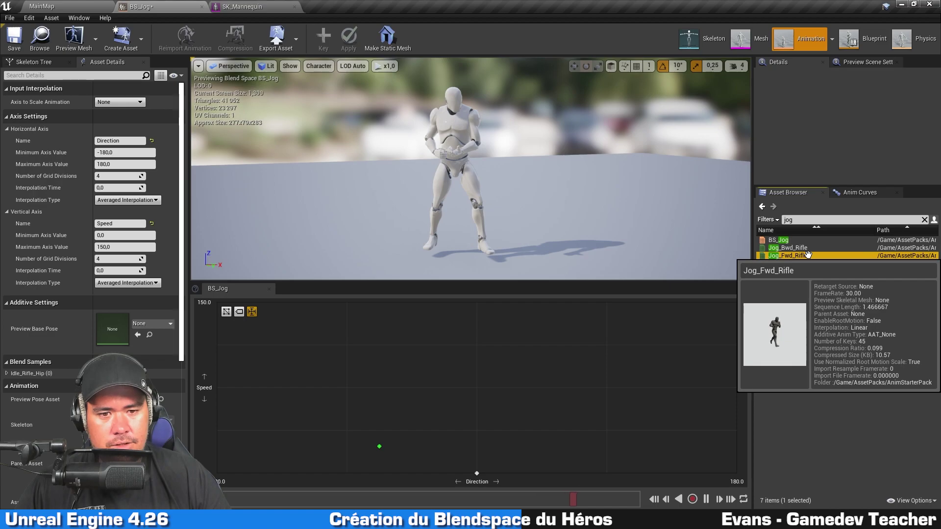
pyautogui.moveTo(807, 254); pyautogui.dragTo(483, 307)
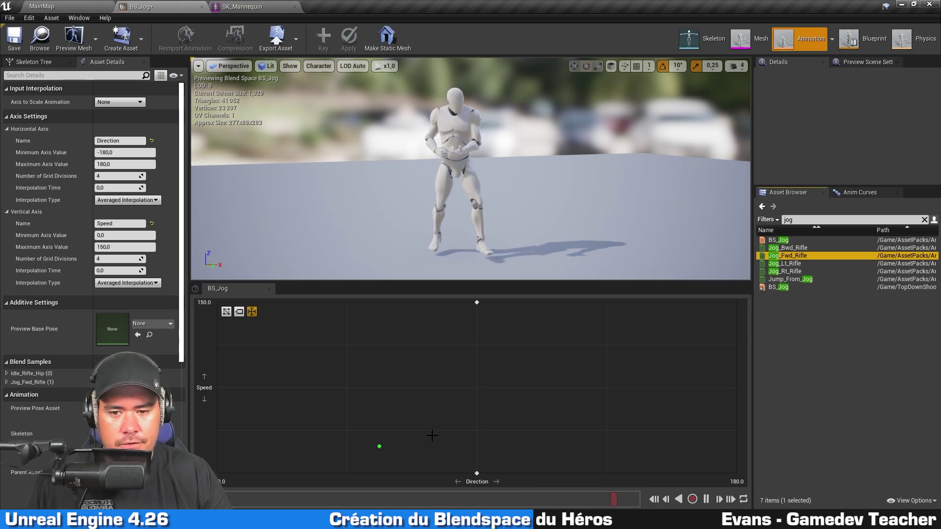
pyautogui.moveTo(432, 436); pyautogui.dragTo(291, 472)
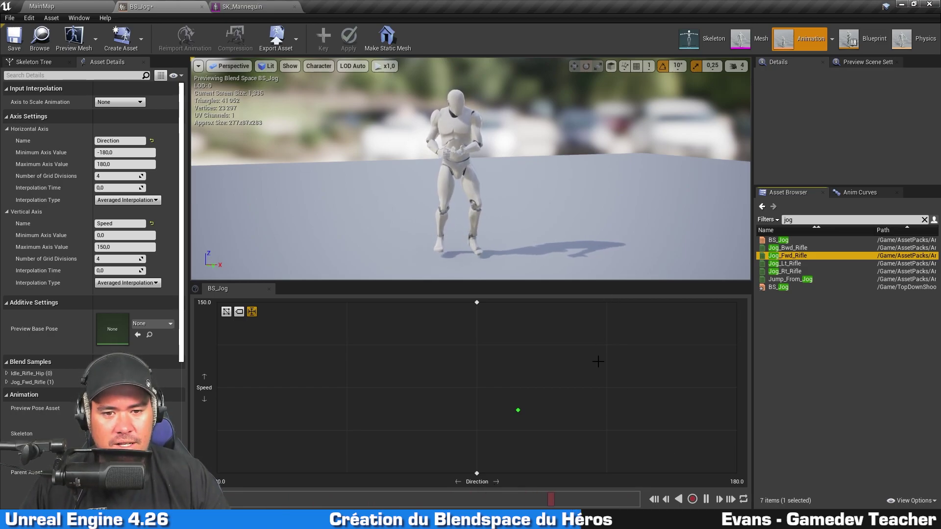
# - Place Jog_Rt_Rifle at Direction 90, Speed 150
pyautogui.click(813, 329)
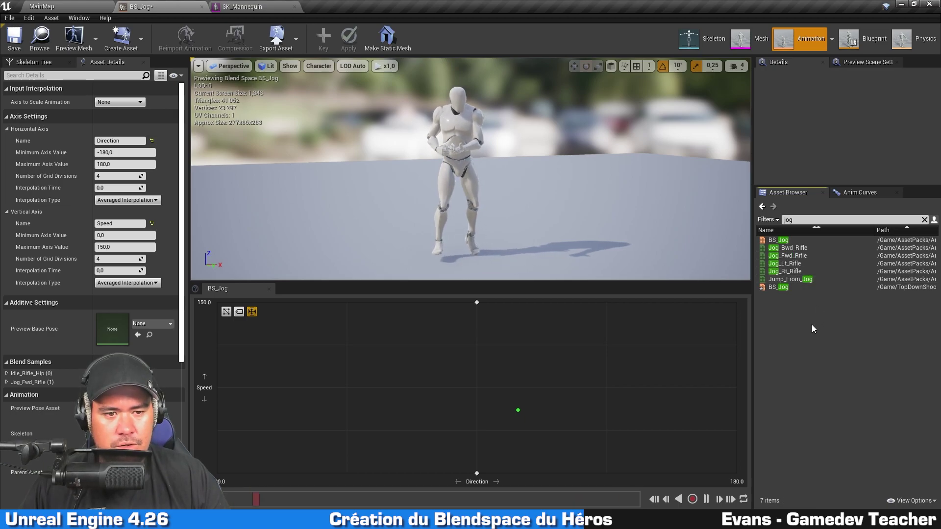
pyautogui.click(795, 271)
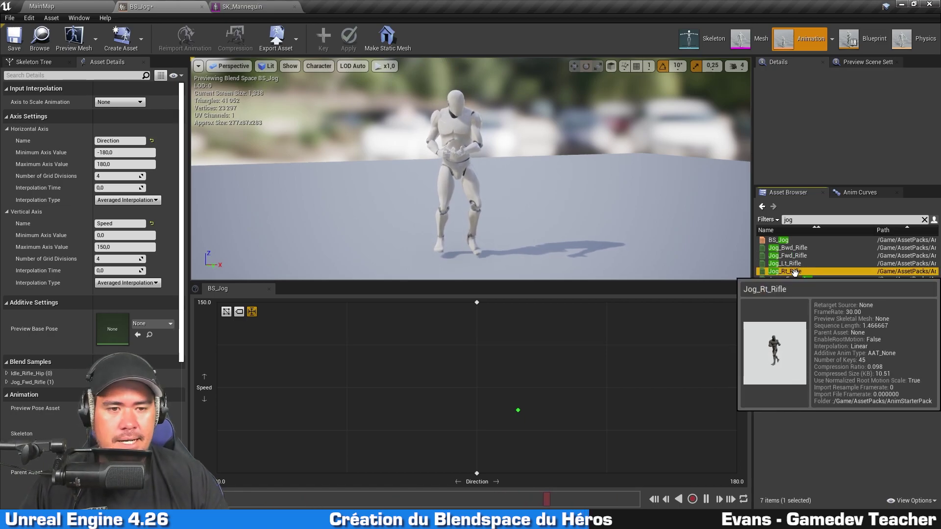
pyautogui.moveTo(794, 271); pyautogui.dragTo(616, 305)
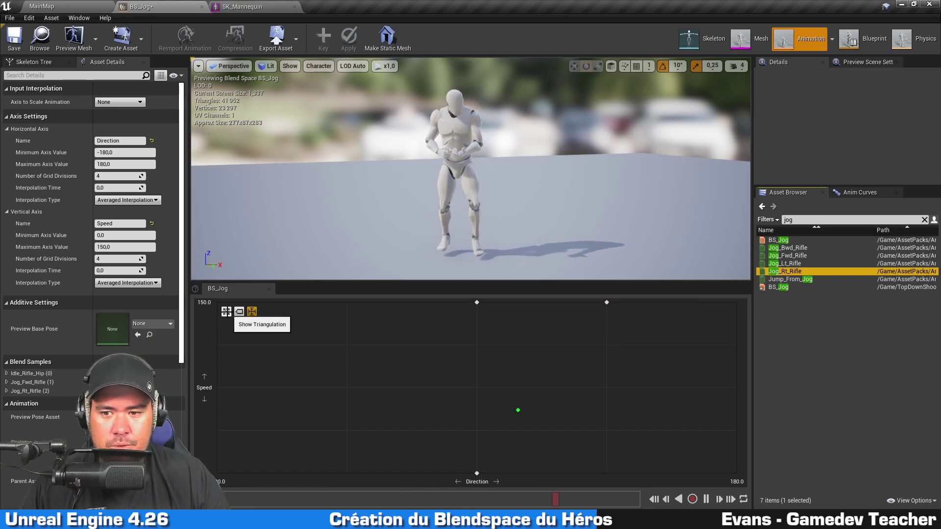
# - Turn on Show Triangulation and place Jog_Lt_Rifle at Direction -90, Speed 150
pyautogui.click(226, 312)
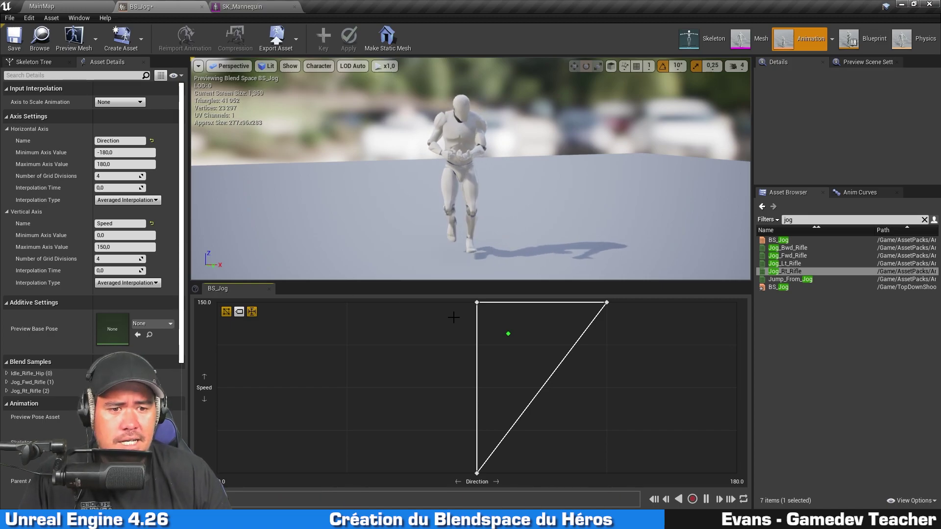
pyautogui.click(784, 263)
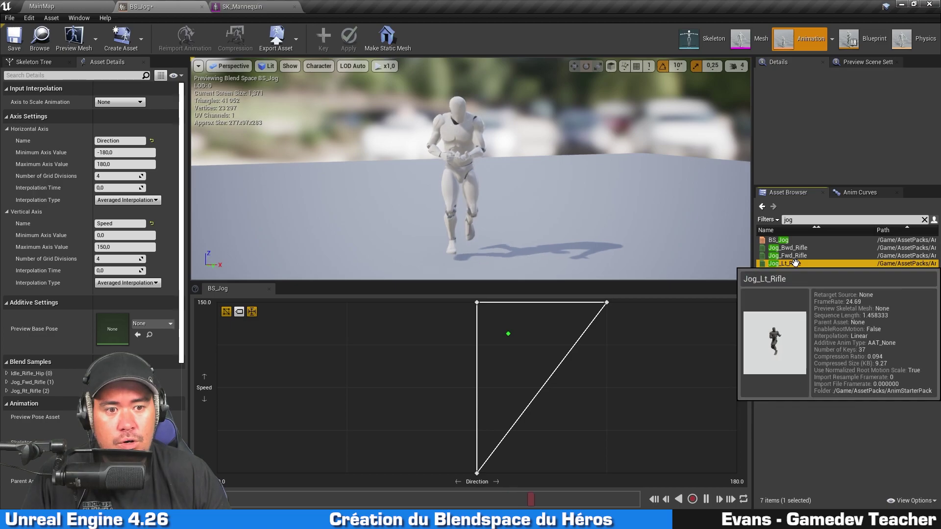
pyautogui.moveTo(795, 263); pyautogui.dragTo(347, 302)
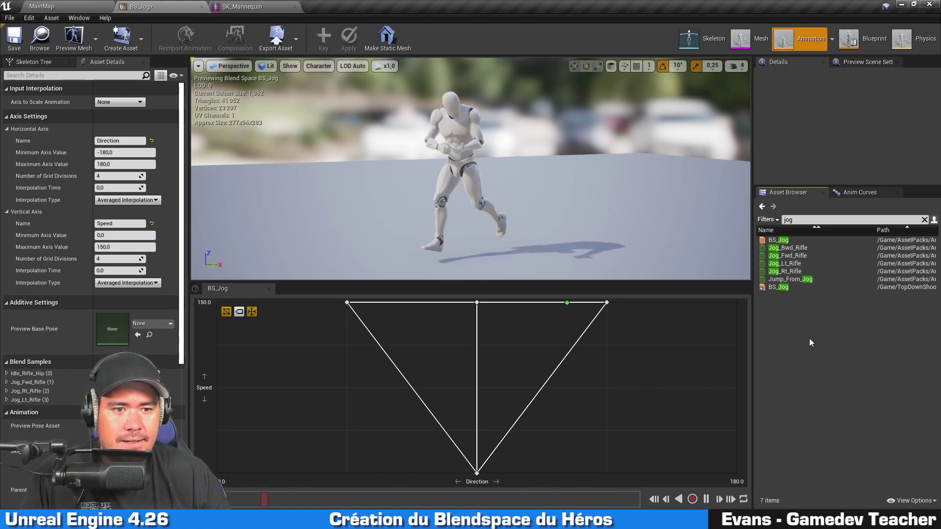
# - Place Jog_Bwd_Rifle at Direction 180 and -180, both at Speed 150
pyautogui.moveTo(824, 250)
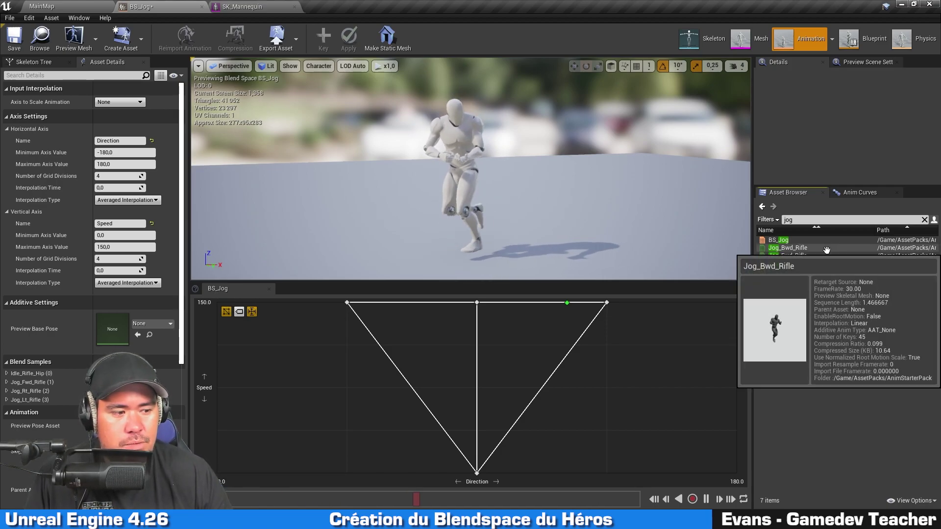
pyautogui.moveTo(825, 250); pyautogui.dragTo(735, 304)
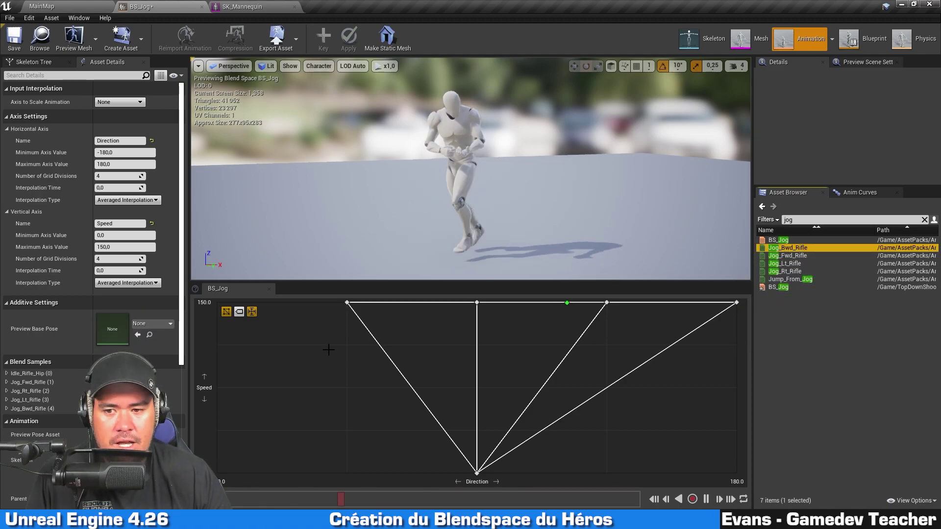
pyautogui.moveTo(787, 250)
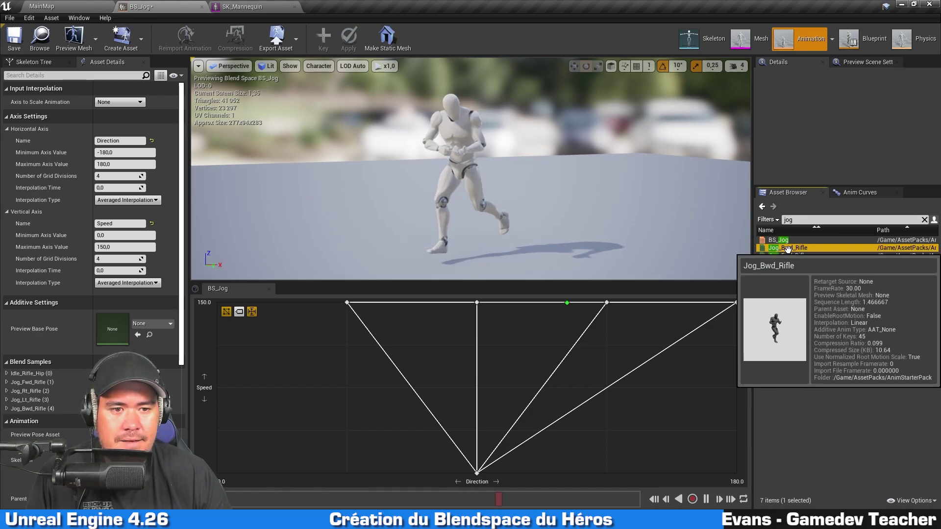
pyautogui.moveTo(774, 247); pyautogui.dragTo(218, 303)
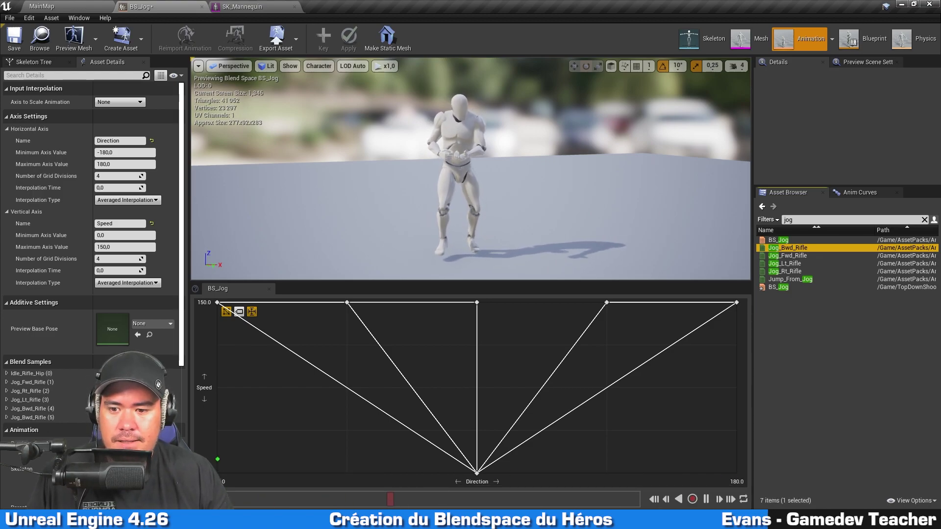
# - Search 'idle' and place Idle_Rifle_Hip at Direction -180 and 180, Speed 0
pyautogui.click(829, 314)
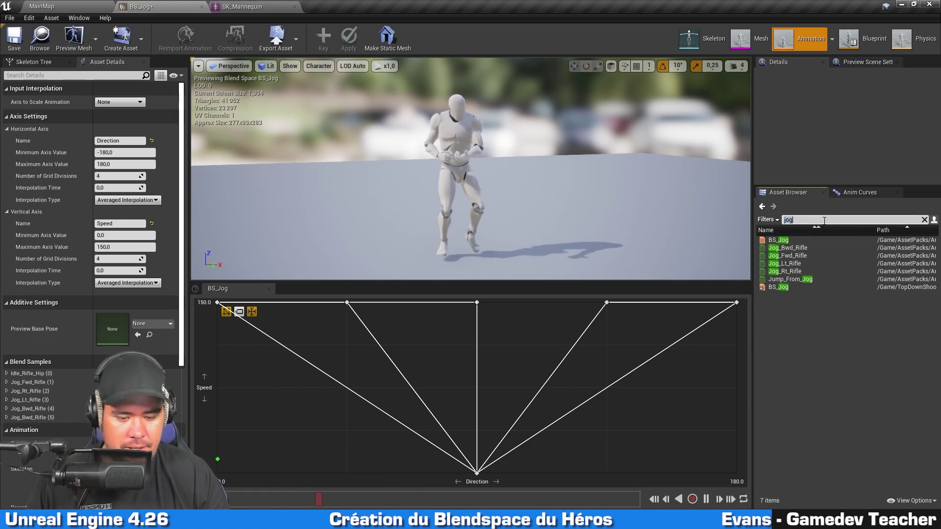
pyautogui.write('idle')
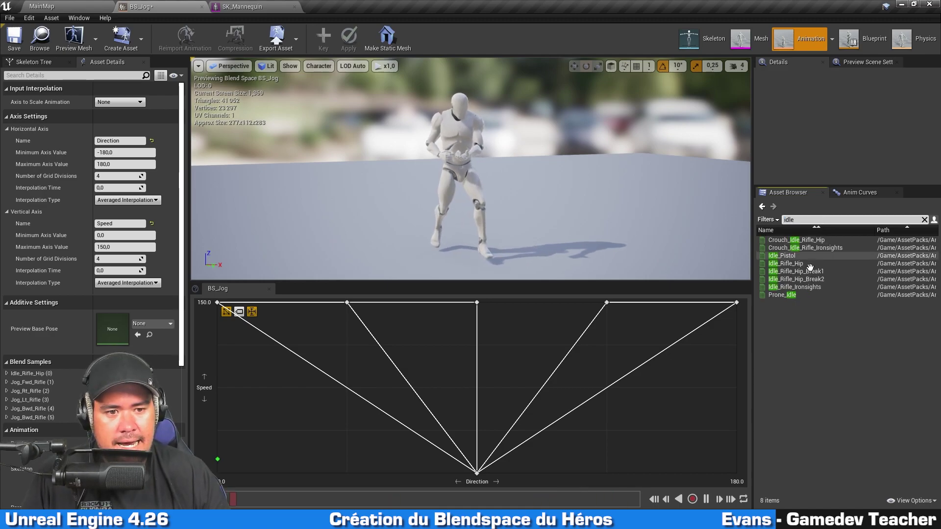
pyautogui.moveTo(808, 263)
pyautogui.moveTo(808, 263); pyautogui.dragTo(227, 473)
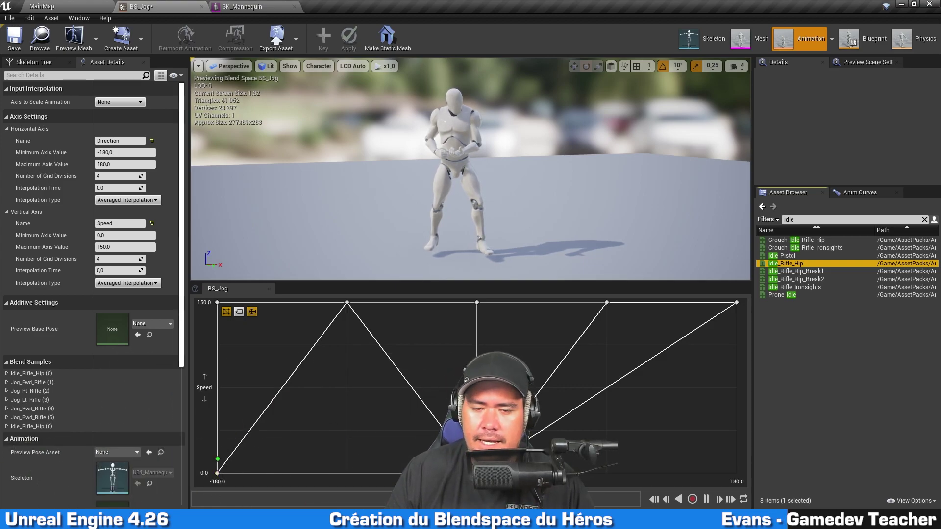
pyautogui.moveTo(809, 265)
pyautogui.moveTo(809, 265)
pyautogui.mouseDown()
pyautogui.moveTo(787, 263)
pyautogui.moveTo(737, 472)
pyautogui.mouseUp()
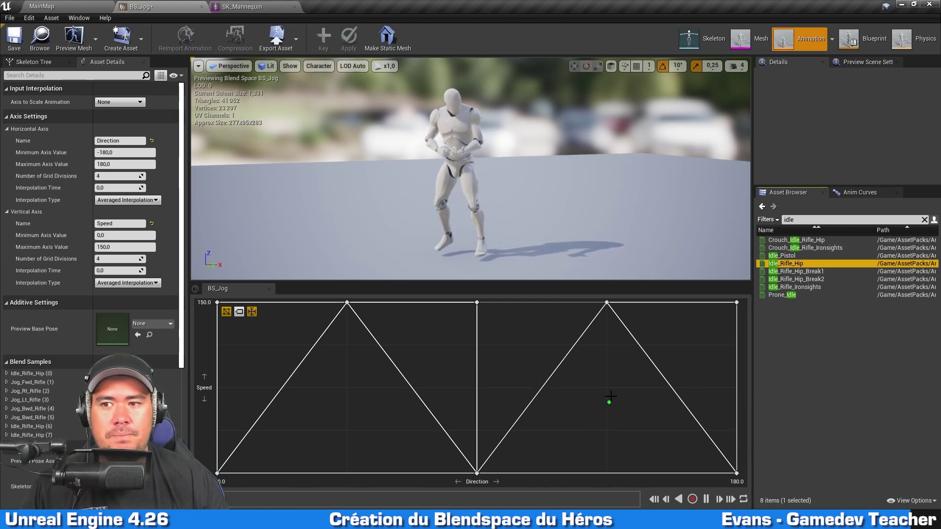
# - Try 6 horizontal grid divisions, then revert the Direction axis to 4
pyautogui.click(114, 177)
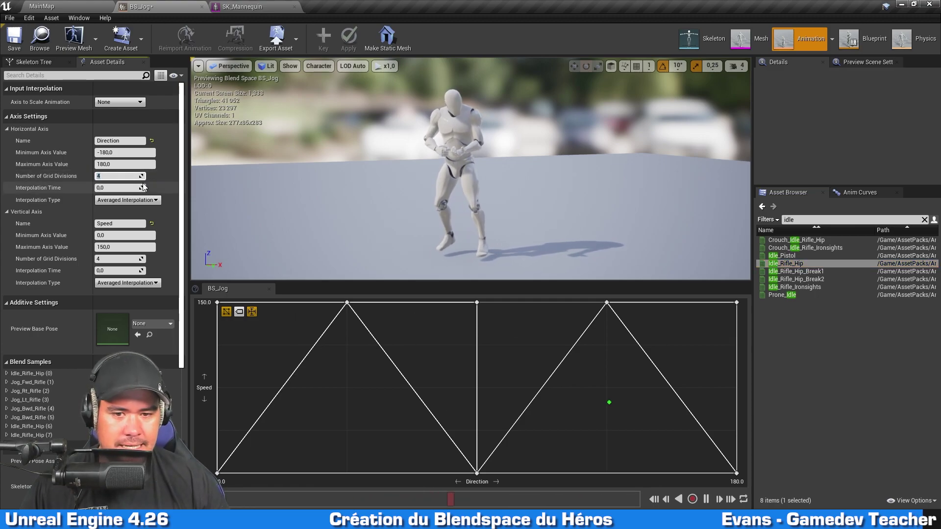
pyautogui.write('6')
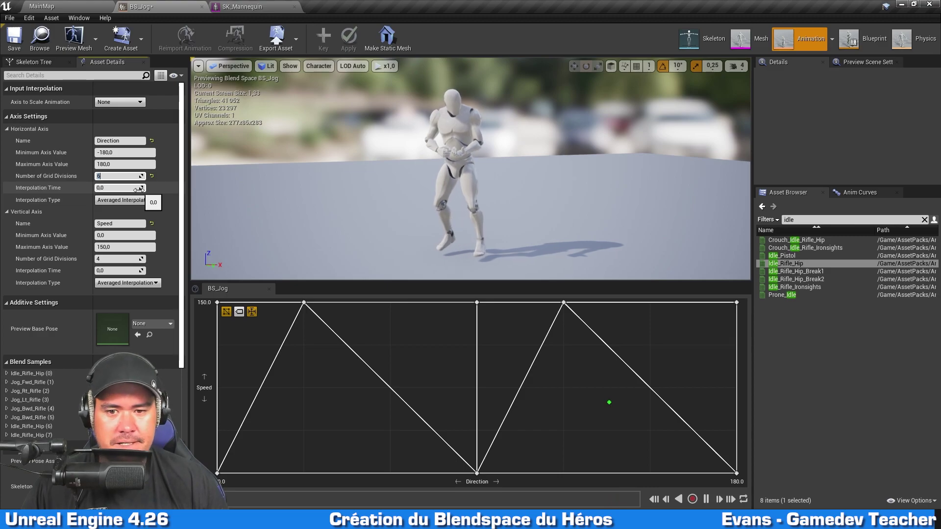
pyautogui.write('4')
pyautogui.press('Return')
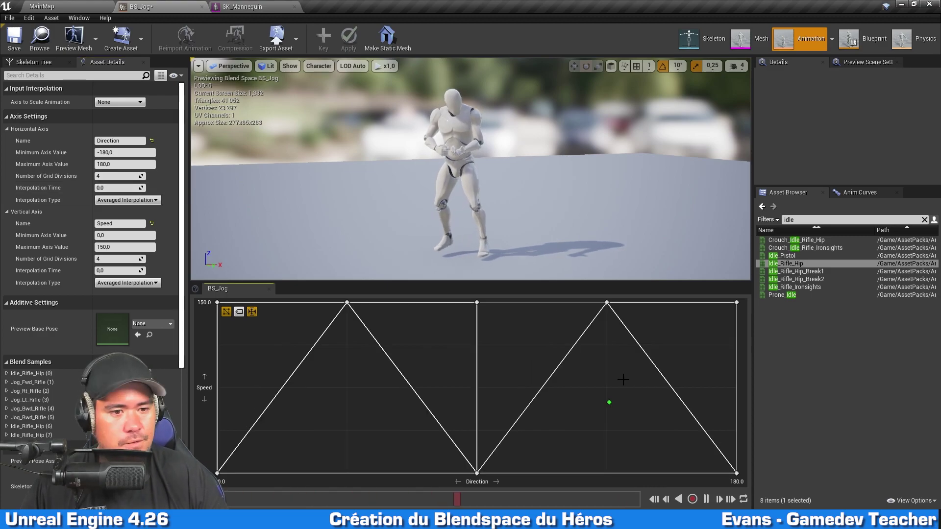
# - Save the eight-sample BS_Jog blend space with Ctrl+S
pyautogui.hotkey('ctrl', 's')
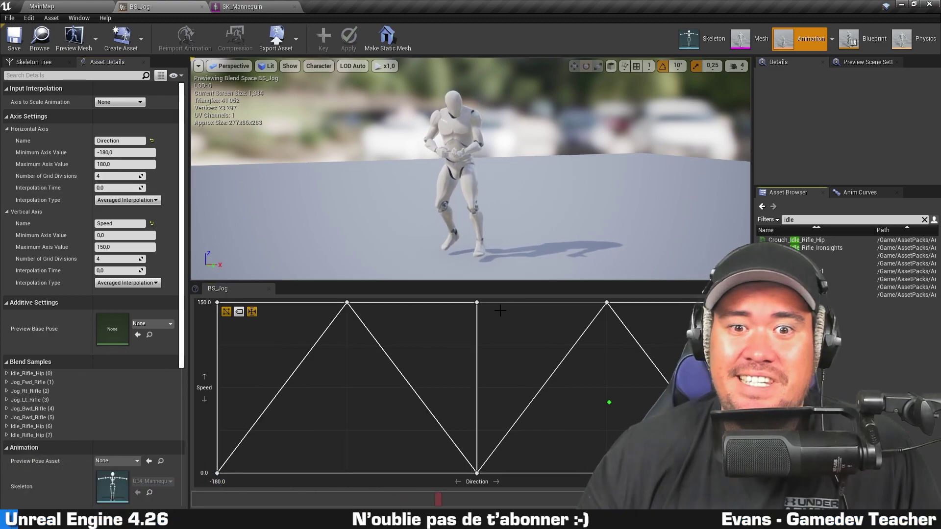